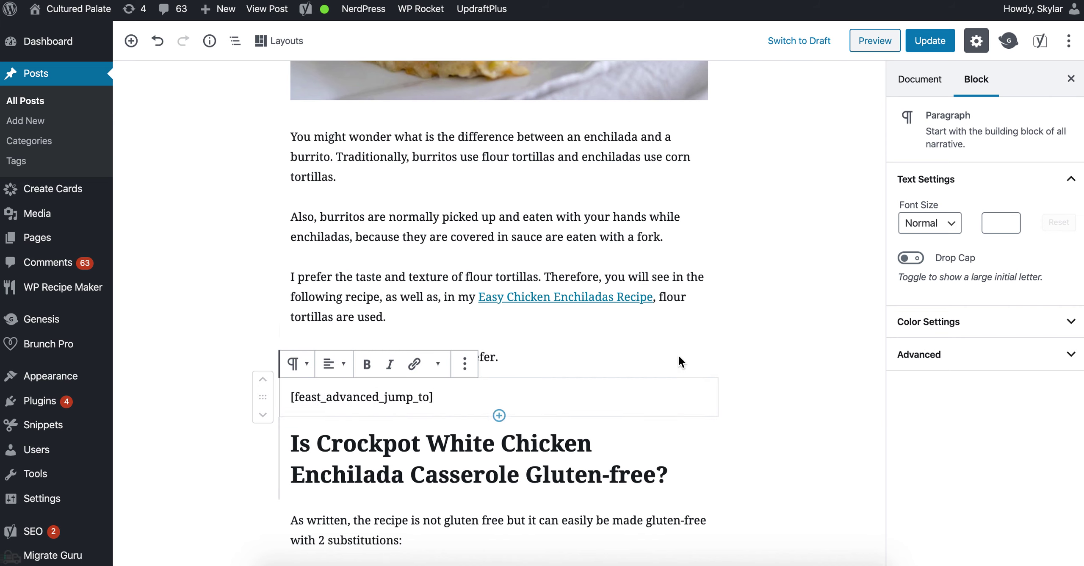
Update the post and view the published page down to its "Jump to" list.
left_click(928, 38)
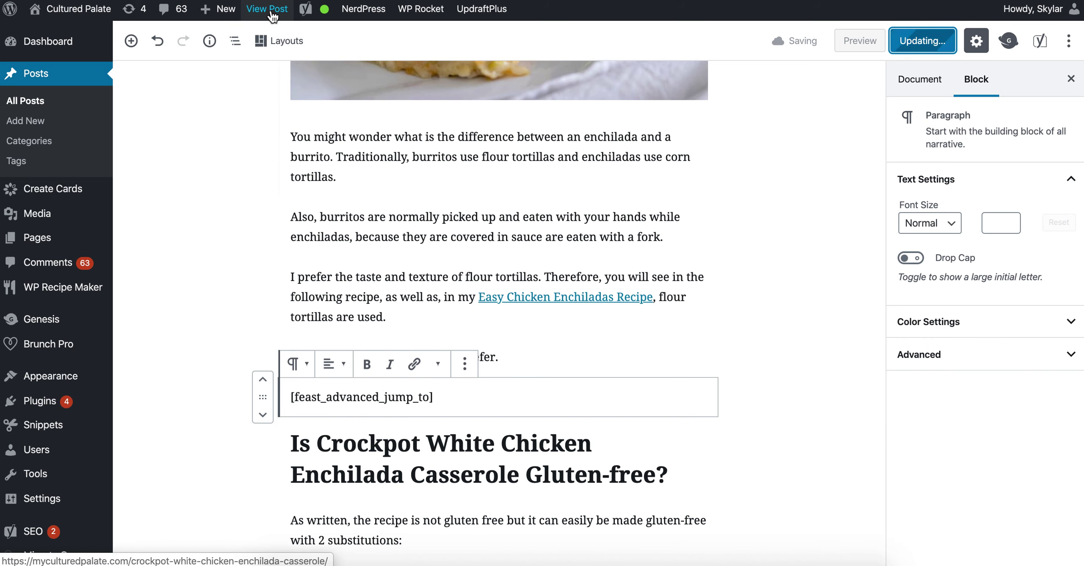
left_click(273, 11)
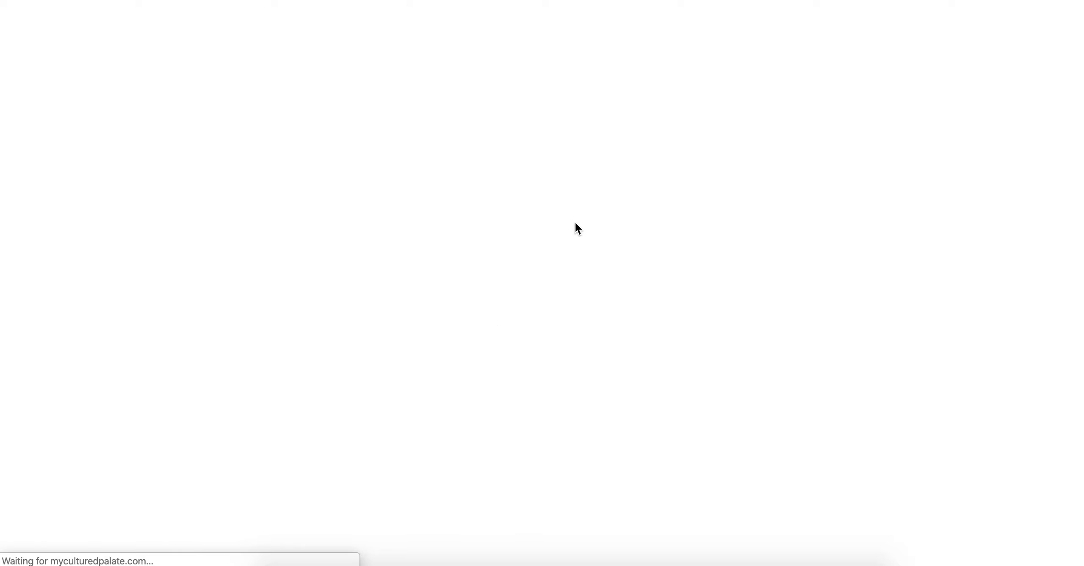
scroll(575, 223, "down", 15)
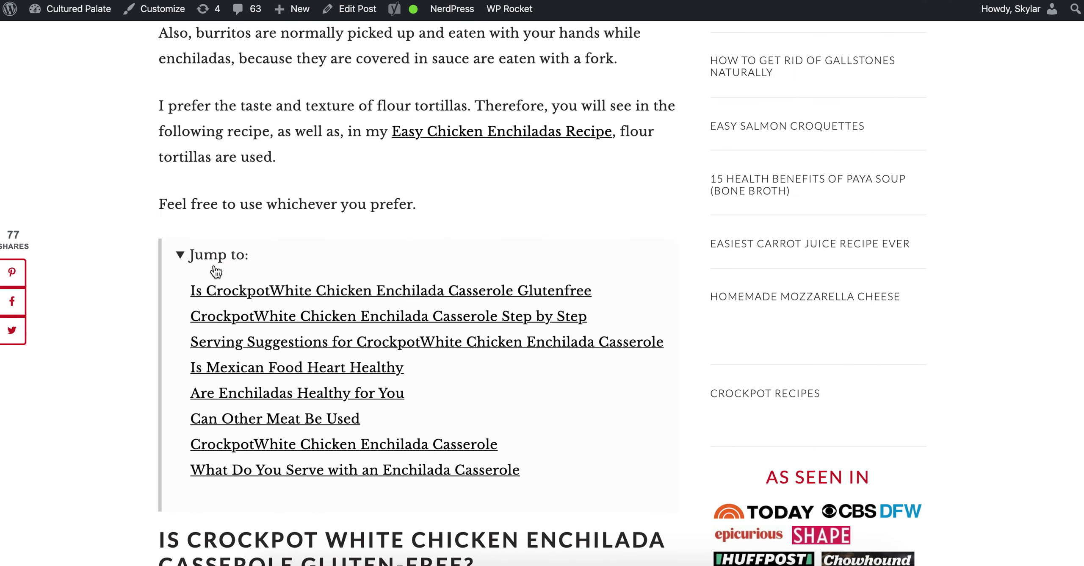
scroll(230, 206, "down", 2)
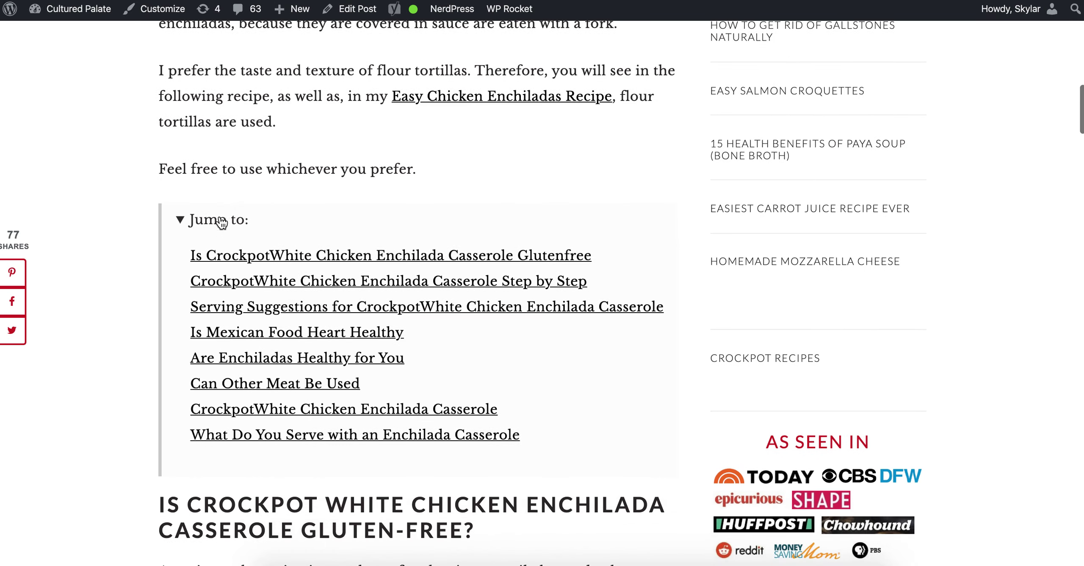
Collapse and re-expand the "Jump to" list, and examine the first heading beneath it.
left_click(220, 220)
left_click(221, 221)
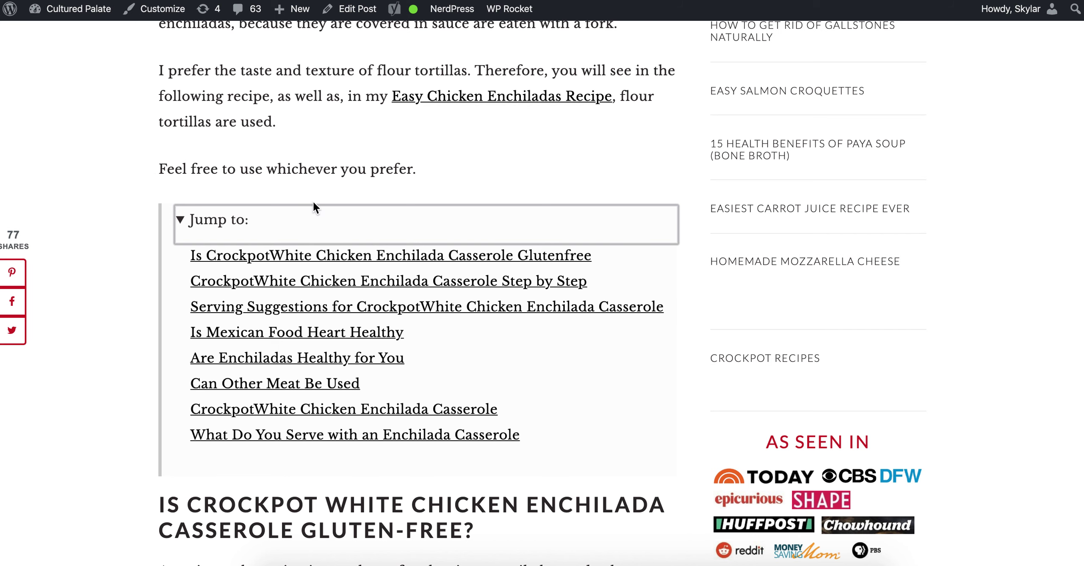
scroll(262, 280, "down", 3)
left_click_drag(159, 378, 425, 390)
left_click(431, 396)
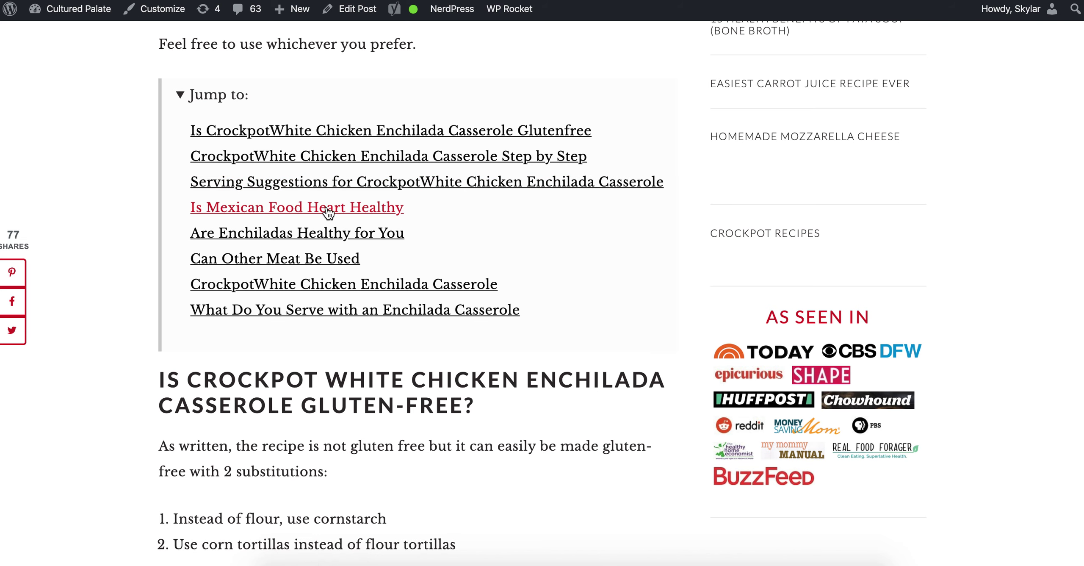
Follow the "Is Mexican Food Heart Healthy" jump link and examine the wording of its section heading.
left_click(350, 207)
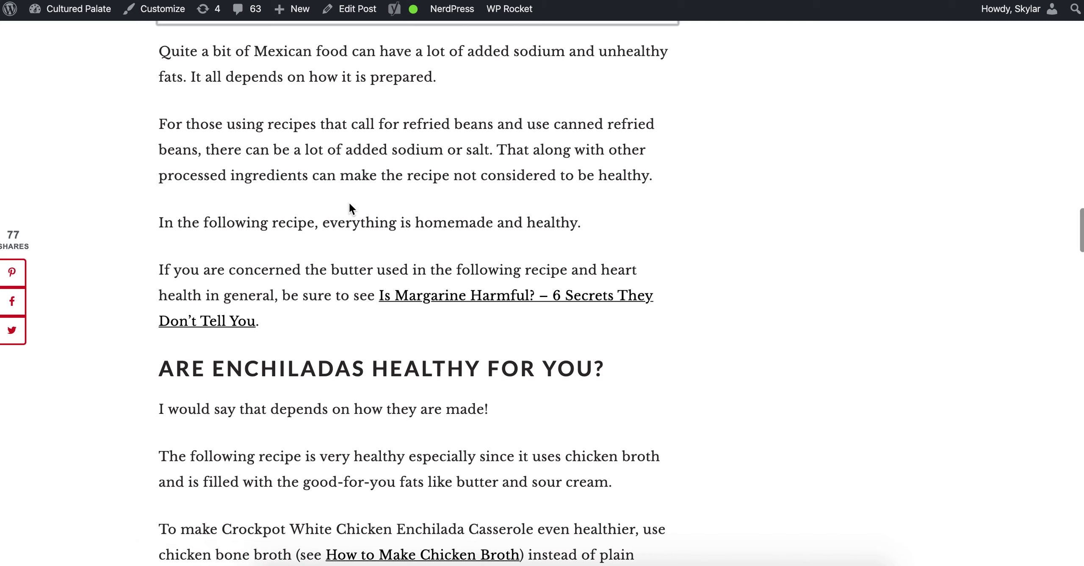
scroll(373, 229, "down", 1)
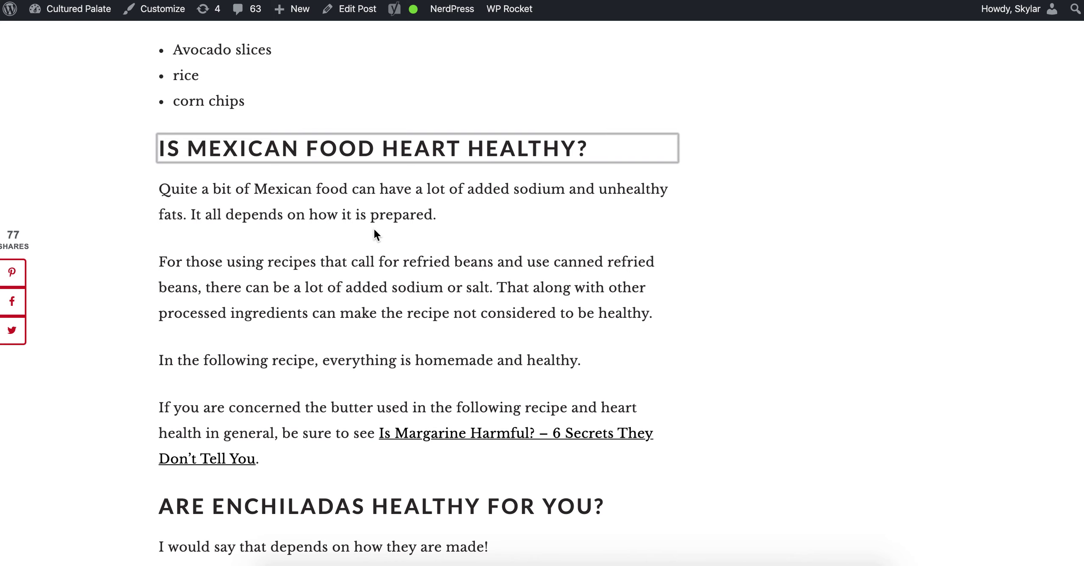
left_click(380, 222)
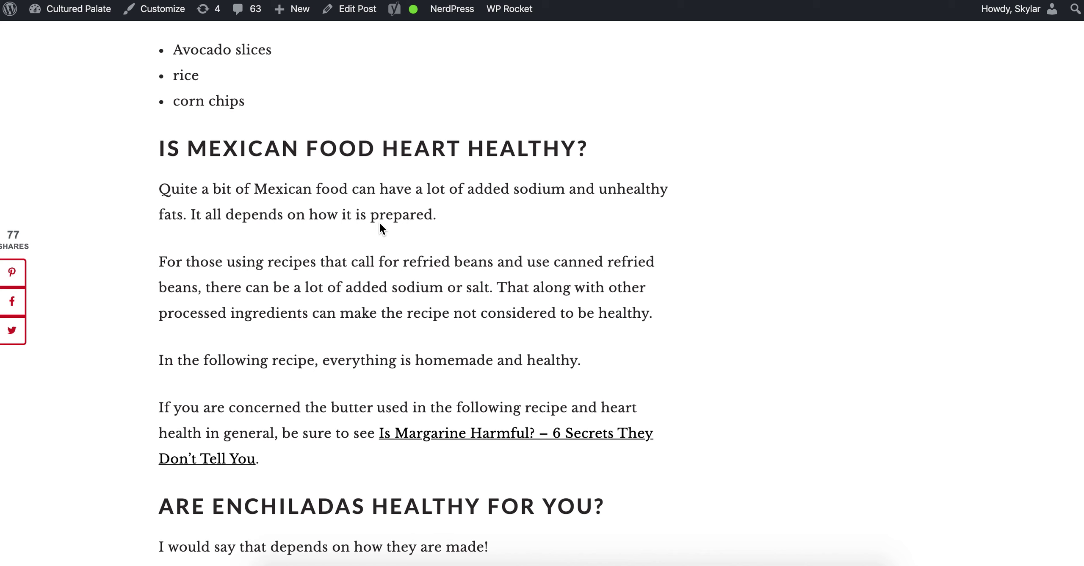
double_click(484, 152)
left_click_drag(484, 152, 202, 149)
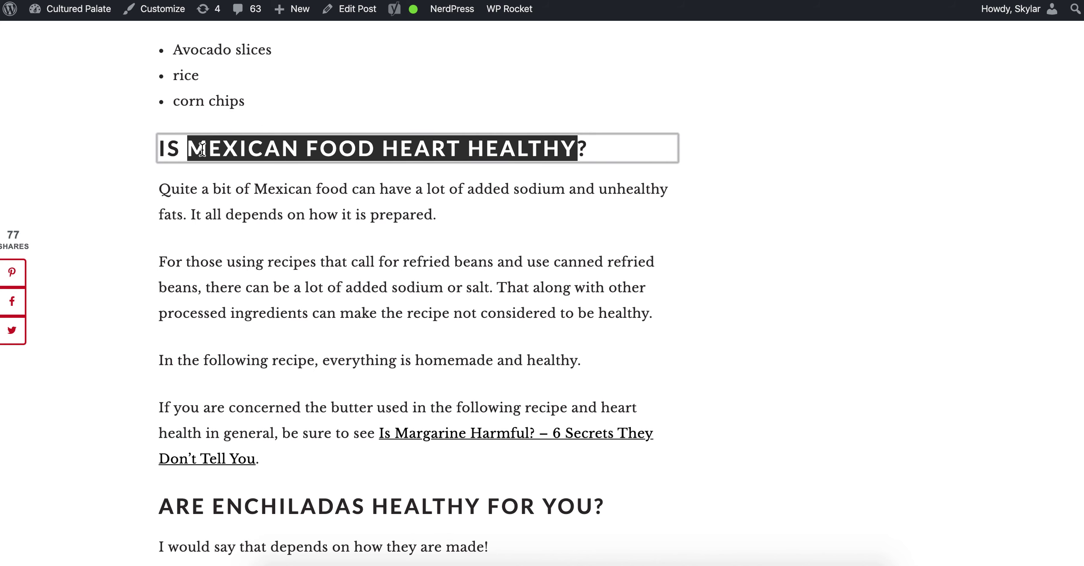
Go back up to the "Jump to" list and compare its first entry with the wording of the gluten-free heading.
scroll(299, 189, "up", 2)
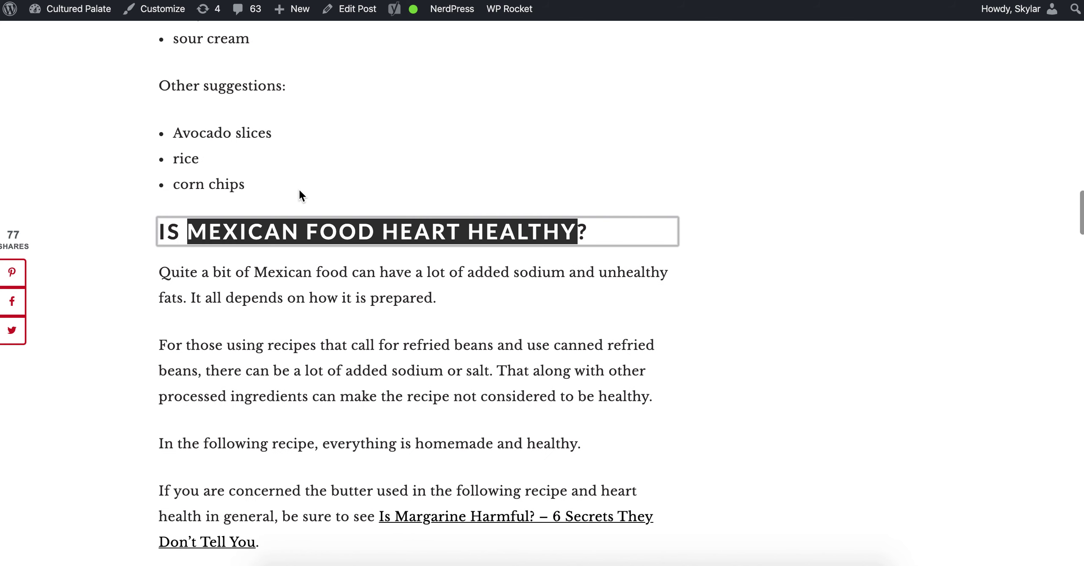
scroll(299, 190, "up", 1)
left_click(299, 190)
scroll(299, 191, "up", 5)
scroll(298, 193, "up", 10)
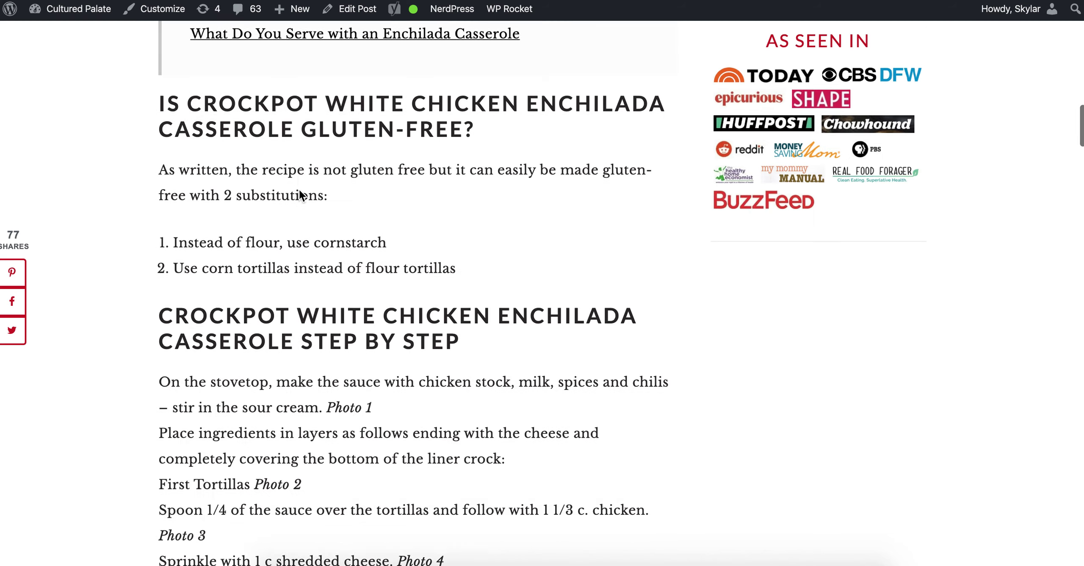
scroll(299, 190, "up", 1)
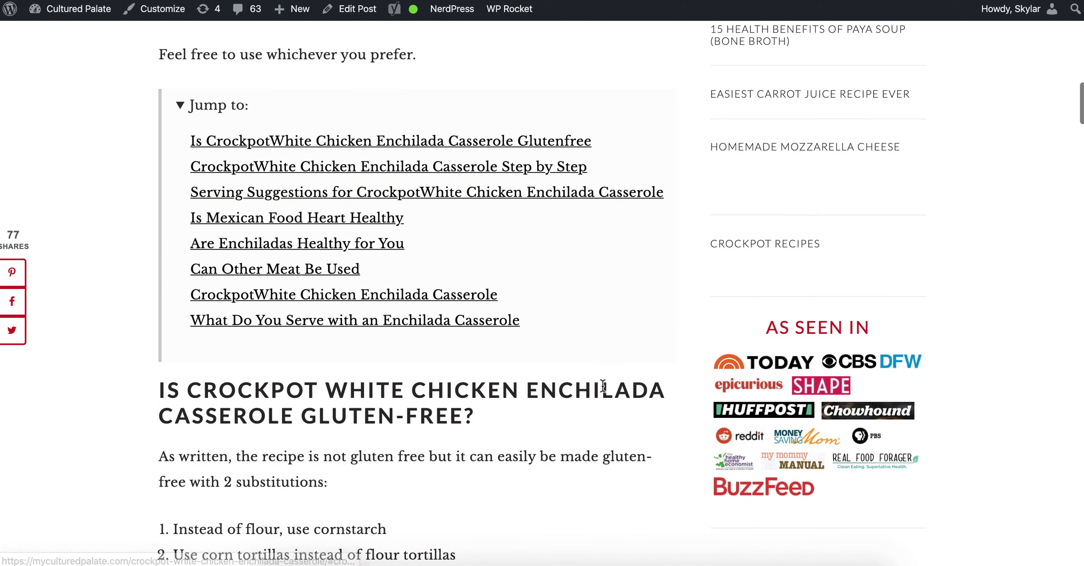
left_click(165, 381)
left_click_drag(165, 381, 387, 398)
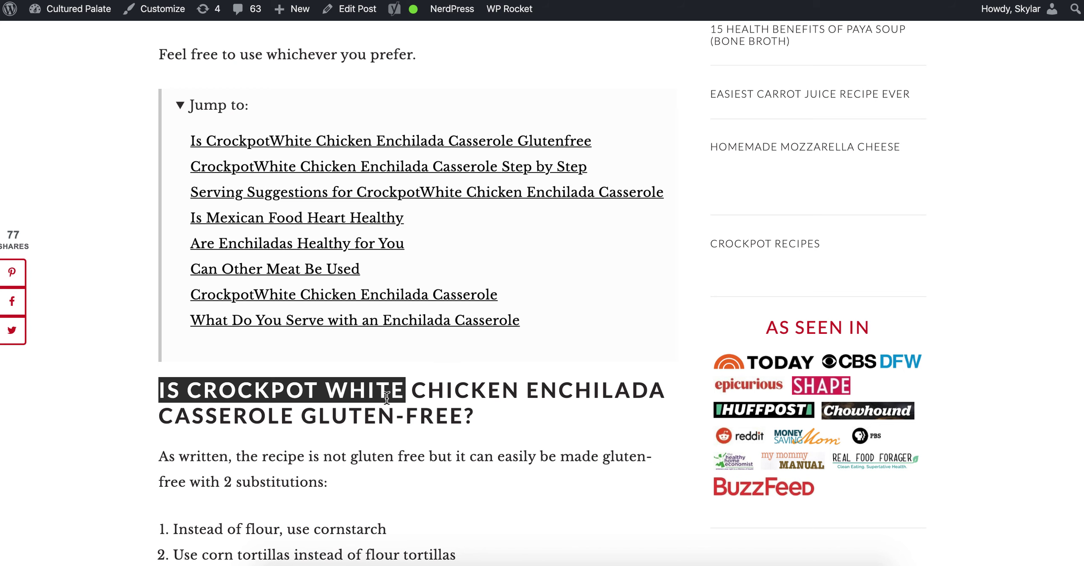
left_click_drag(464, 417, 206, 398)
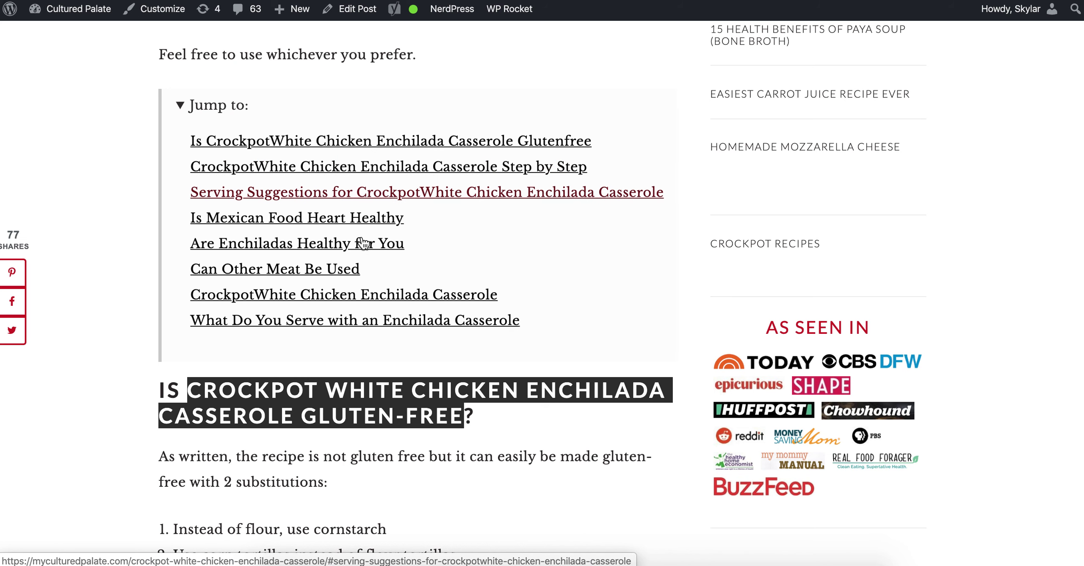
left_click(114, 249)
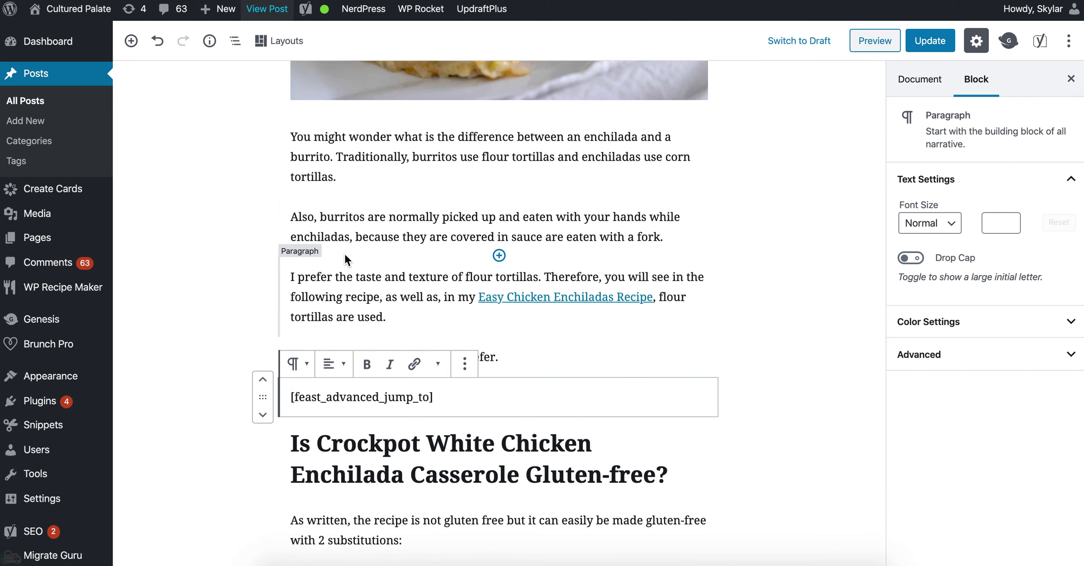
In the post editor, shorten the first heading below the jump-to shortcode to "Is it gluten-free?".
scroll(343, 253, "down", 4)
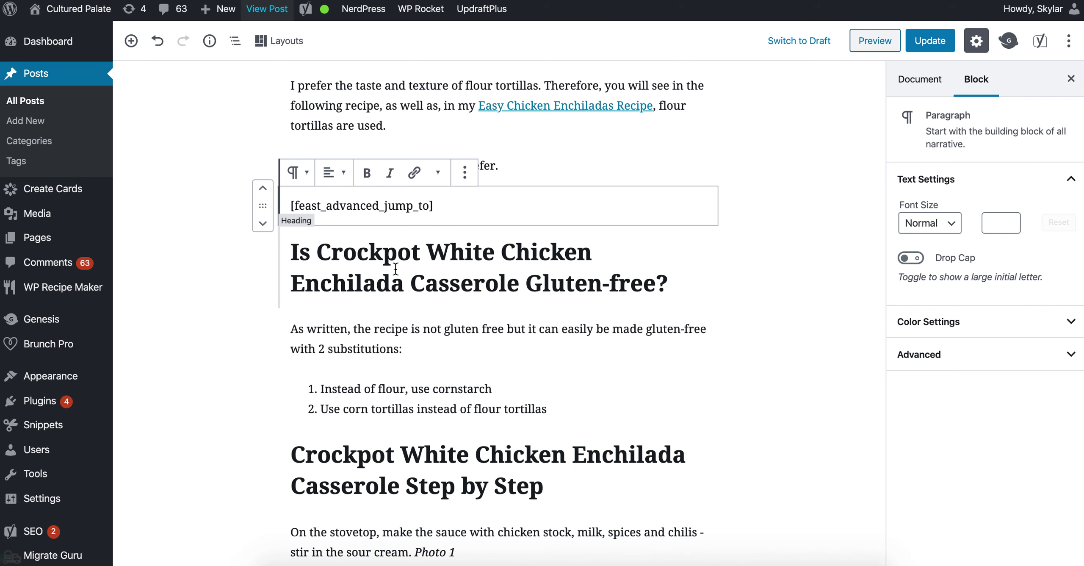
left_click_drag(355, 251, 447, 292)
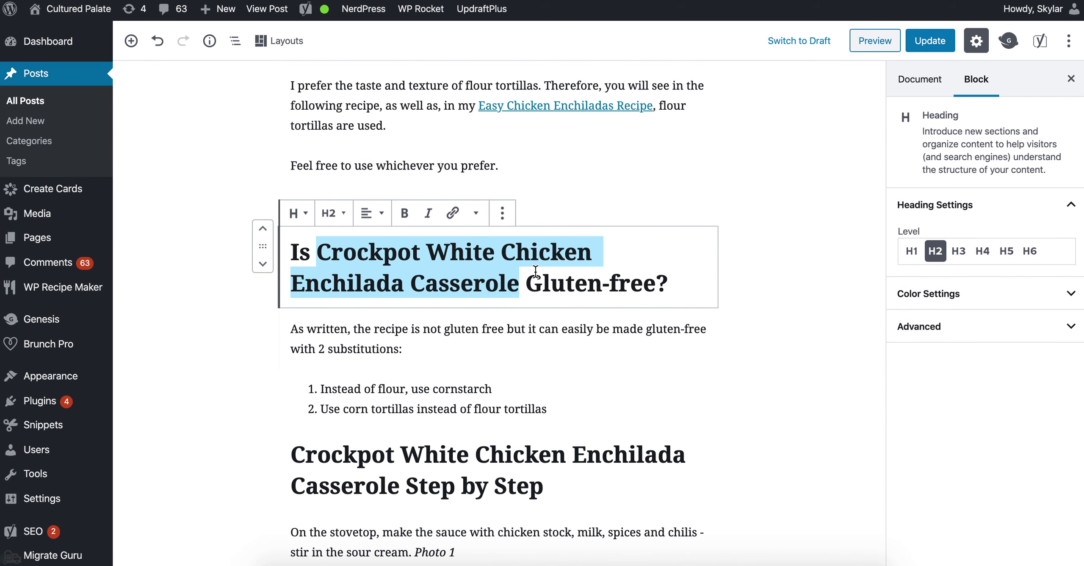
key("BackSpace")
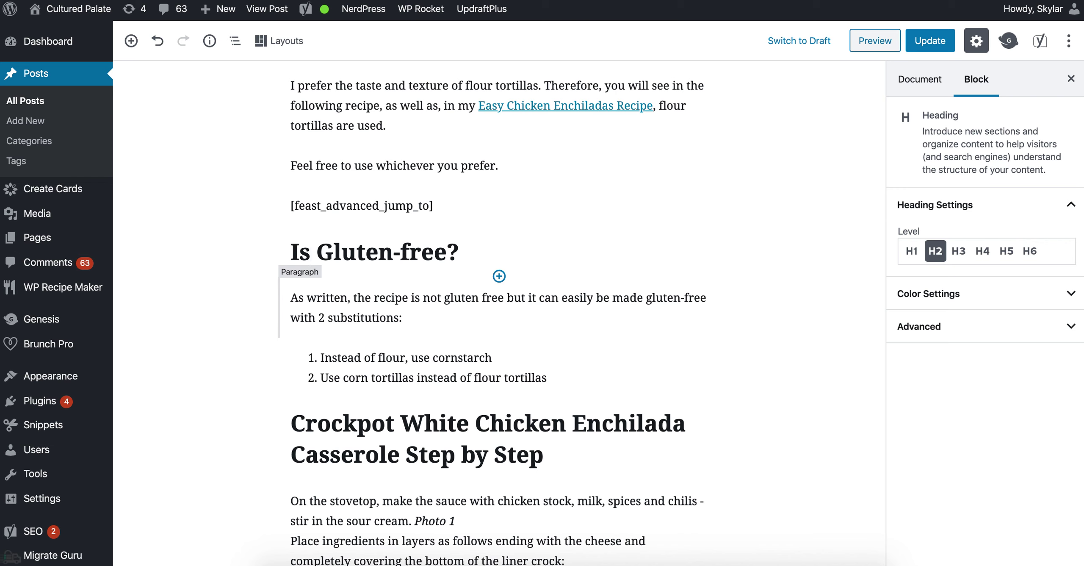
type("it")
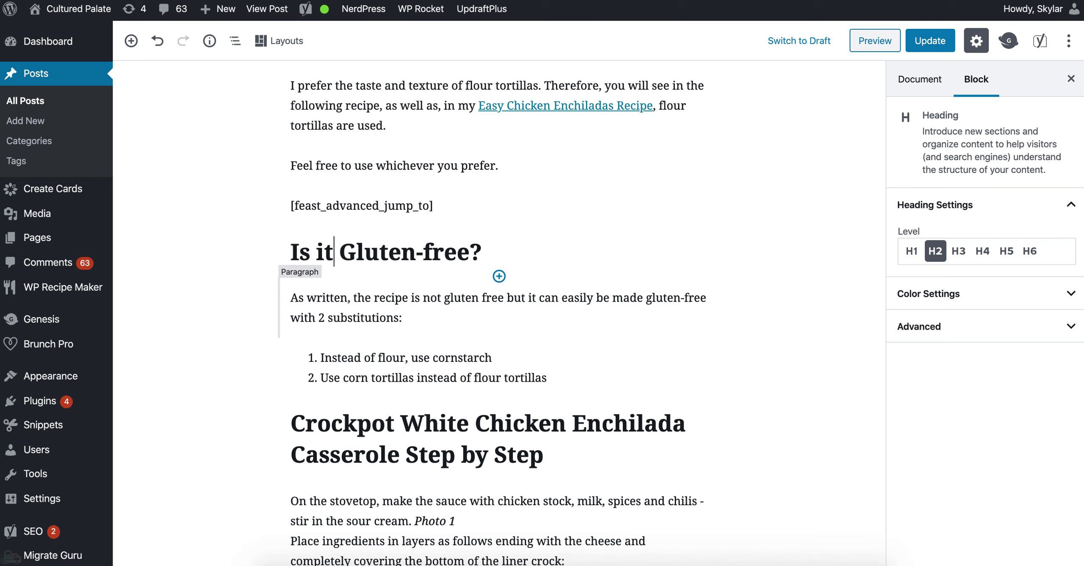
key("shift+Right")
type("g")
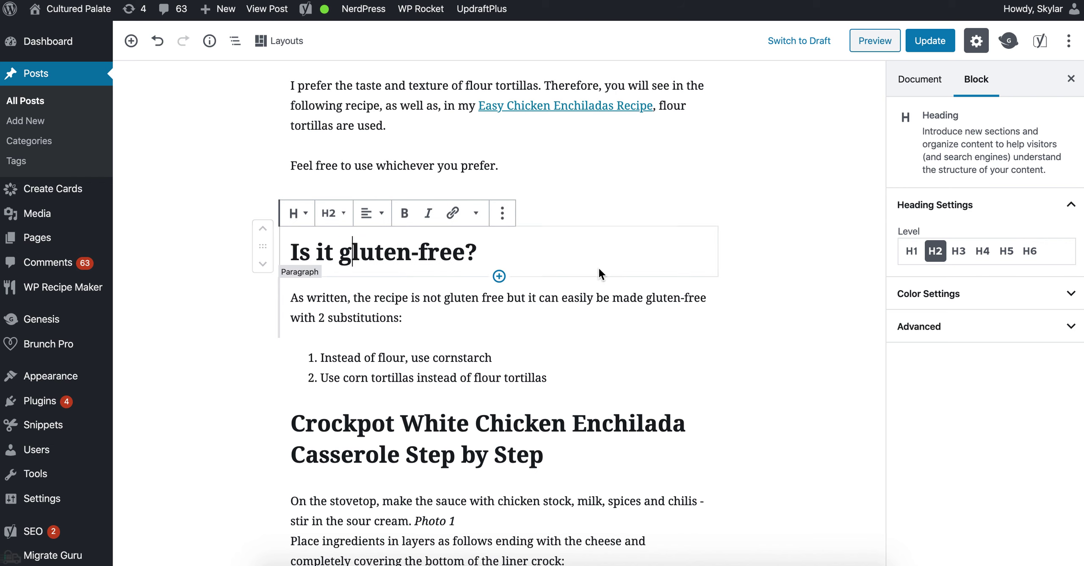
left_click(576, 315)
left_click(525, 252)
Change the "Crockpot White Chicken Enchilada Casserole Step by Step" heading to "Step by step instructions".
scroll(505, 295, "down", 1)
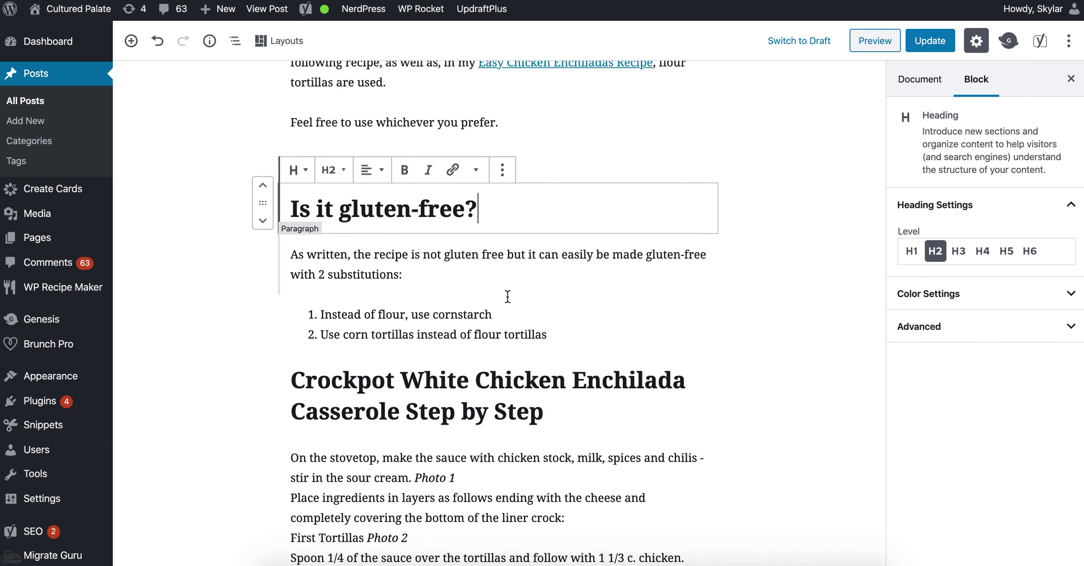
scroll(499, 364, "down", 2)
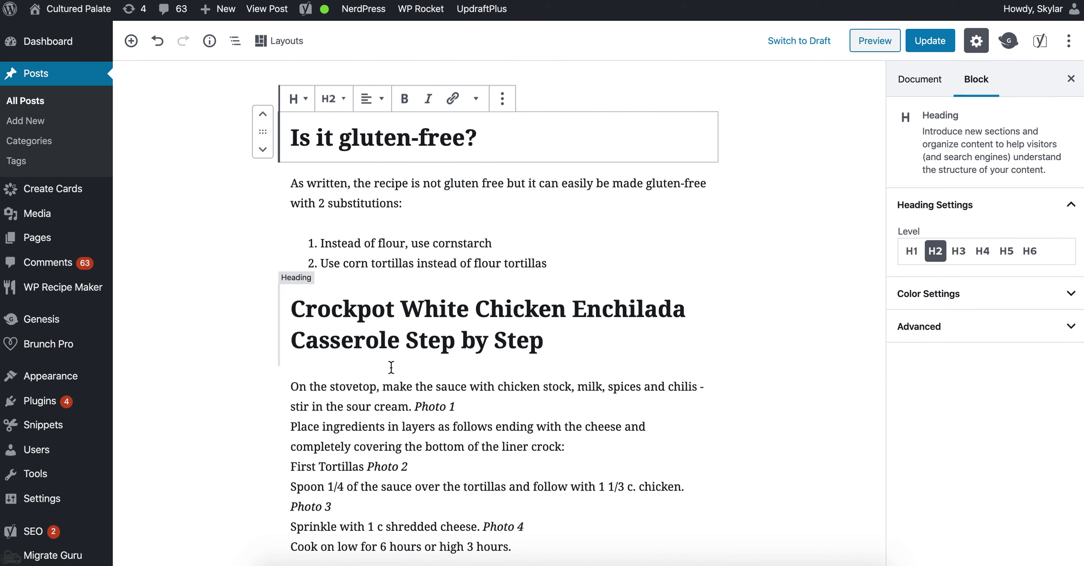
left_click(356, 298)
double_click(355, 298)
left_click_drag(355, 299, 362, 323)
key("BackSpace")
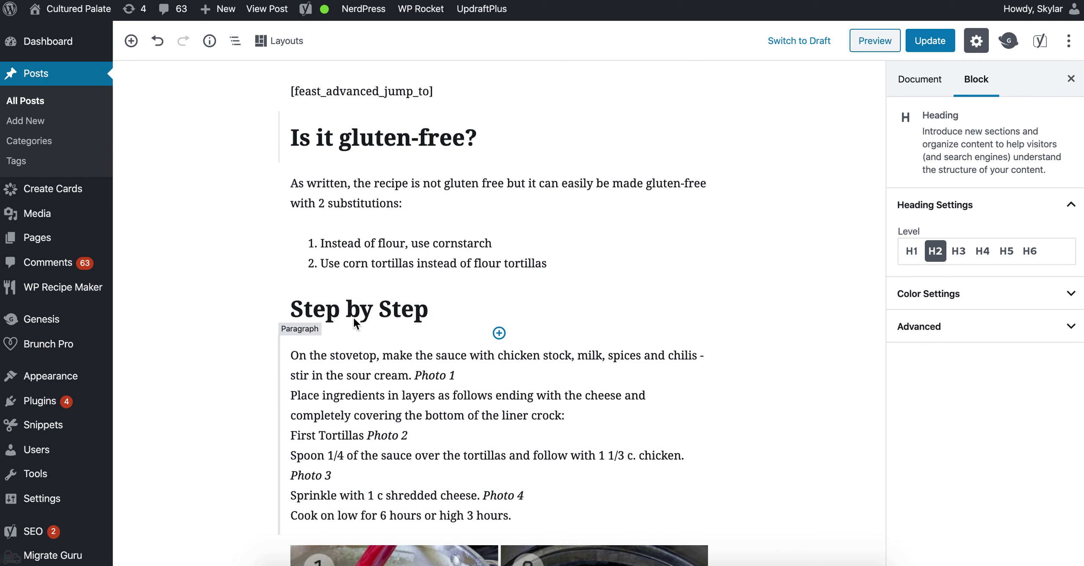
key("BackSpace")
type("step")
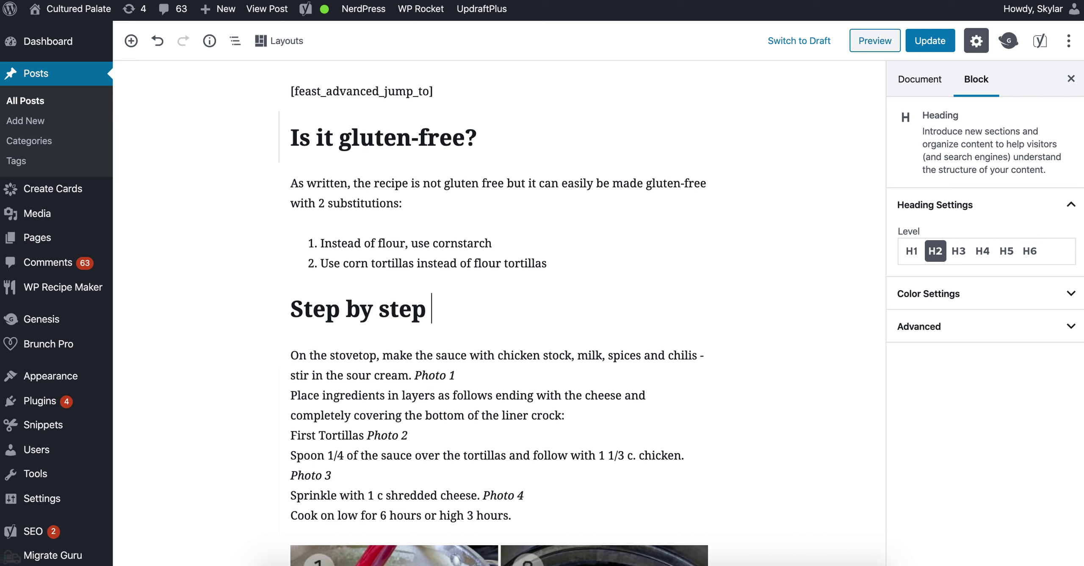
type(" instructions")
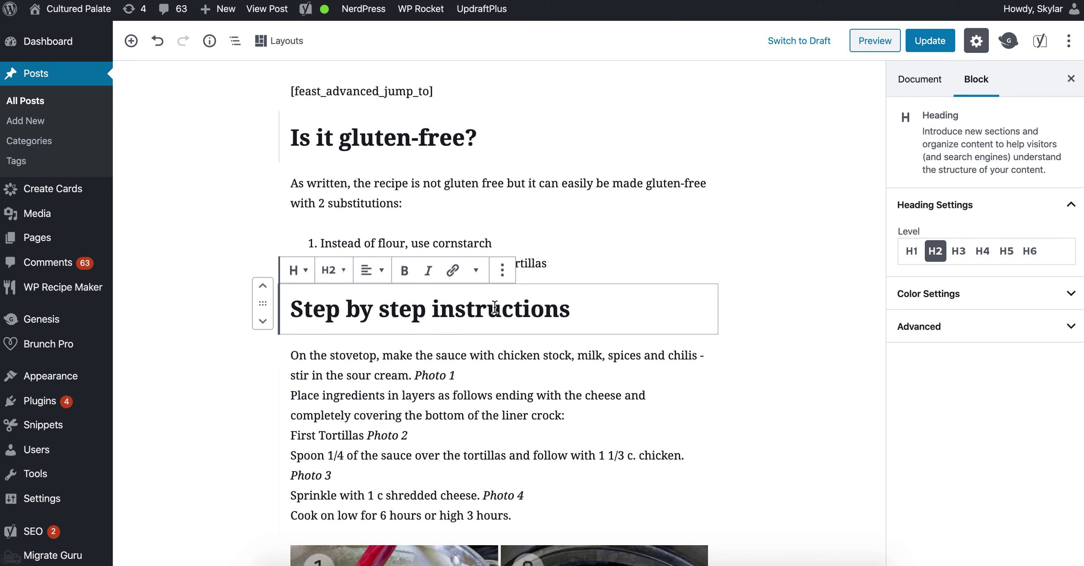
Replace the "Serving Suggestions for Crockpot White Chicken Enchilada Casserole" heading with "Side dishes".
scroll(670, 254, "down", 15)
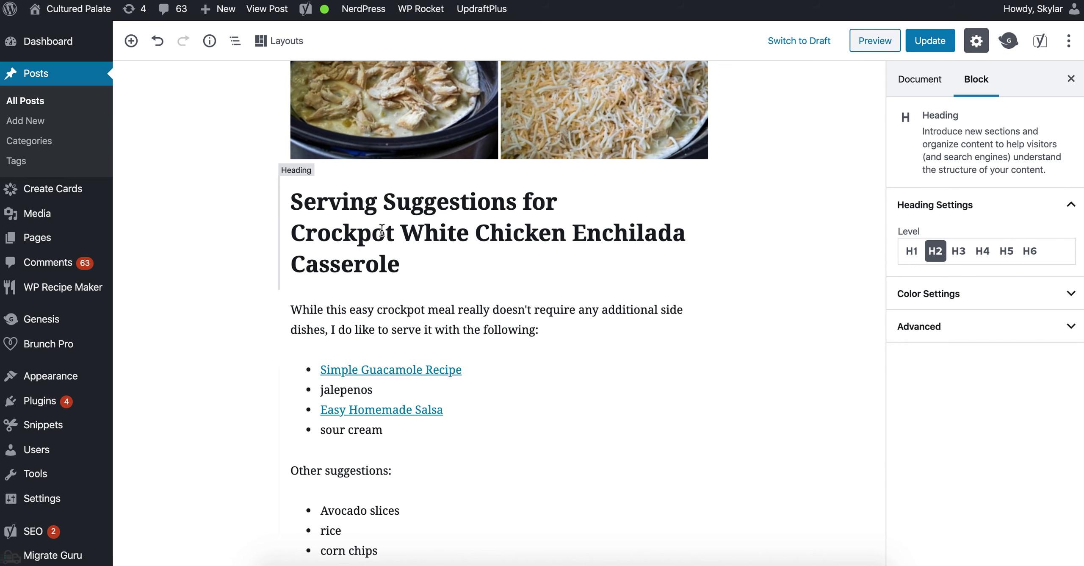
left_click_drag(363, 232, 482, 248)
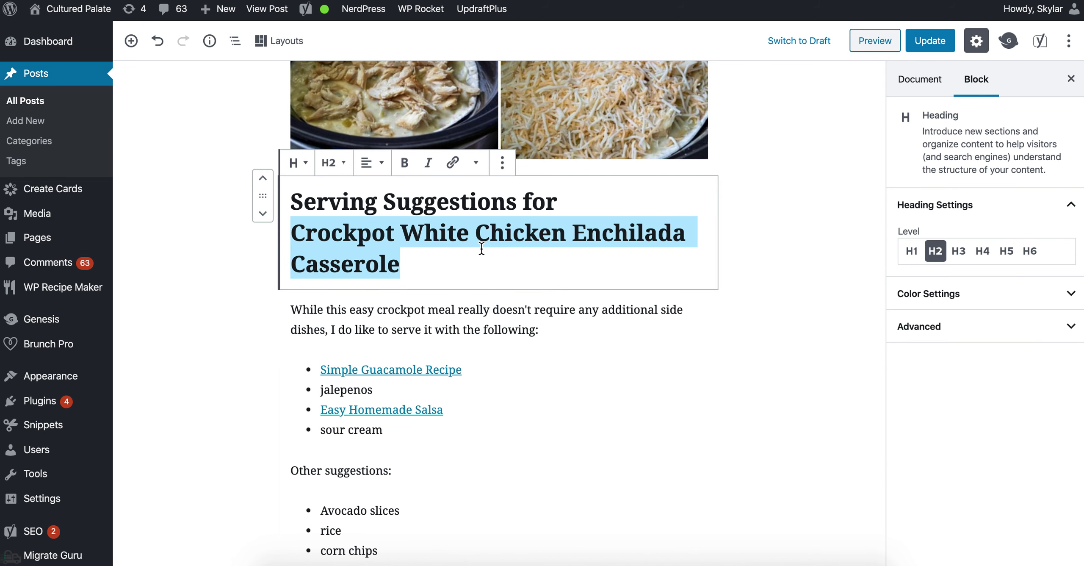
key("BackSpace")
key("BackSpace")
key("BackSpace")
key("BackSpace")
key("BackSpace")
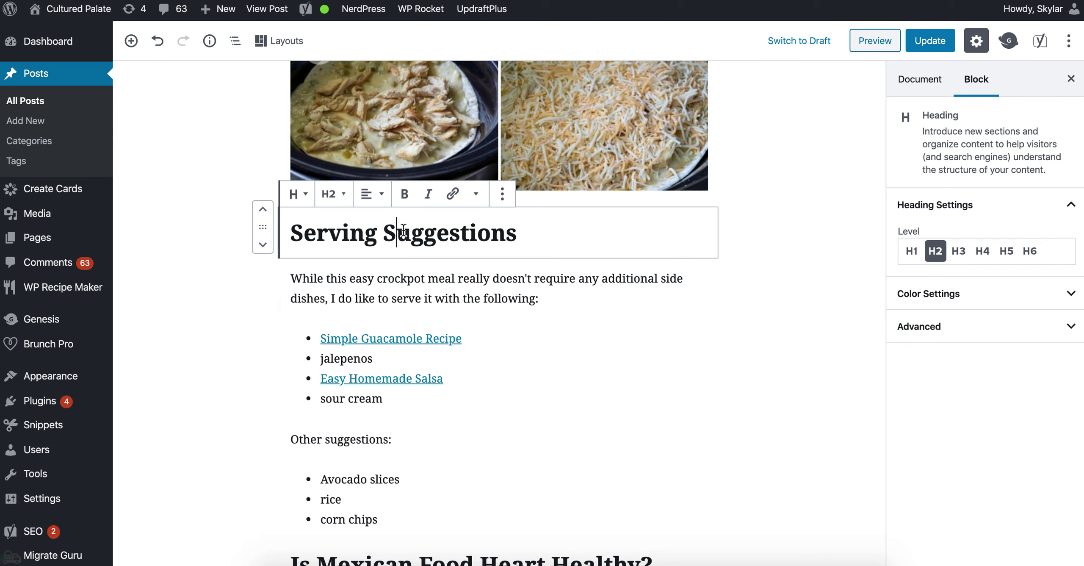
key("End")
key("shift+Home")
type("Side dishes t")
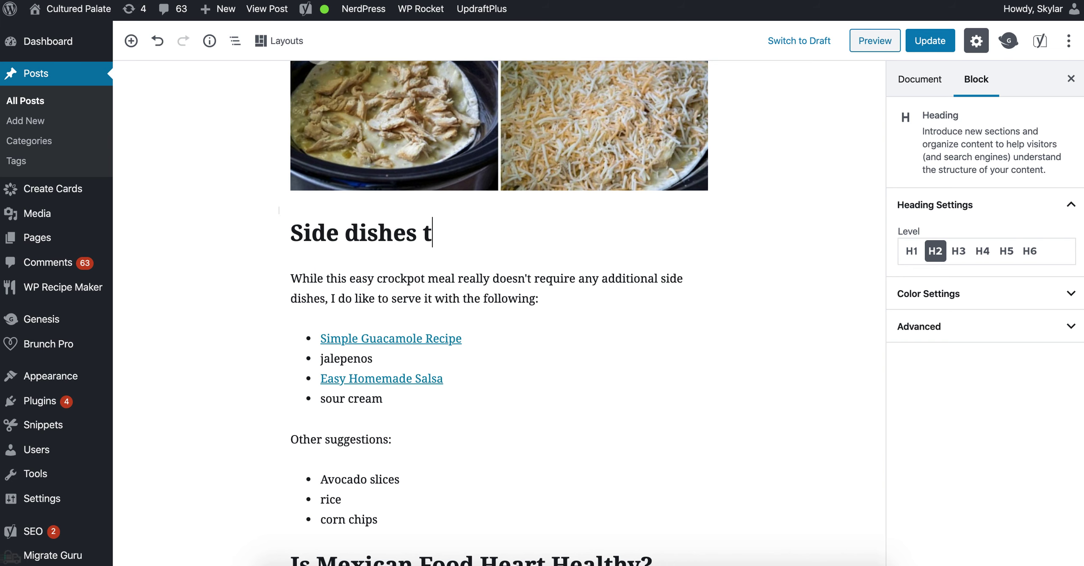
key("BackSpace")
Convert the Mexican food heading to sentence case, reading "Is Mexican food heart healthy?".
scroll(430, 266, "down", 8)
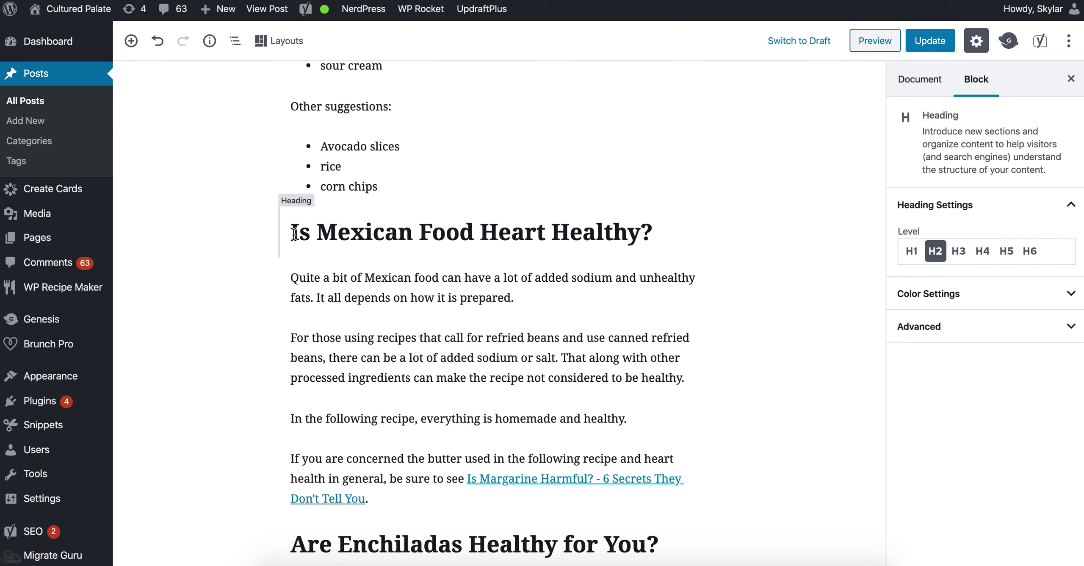
double_click(331, 232)
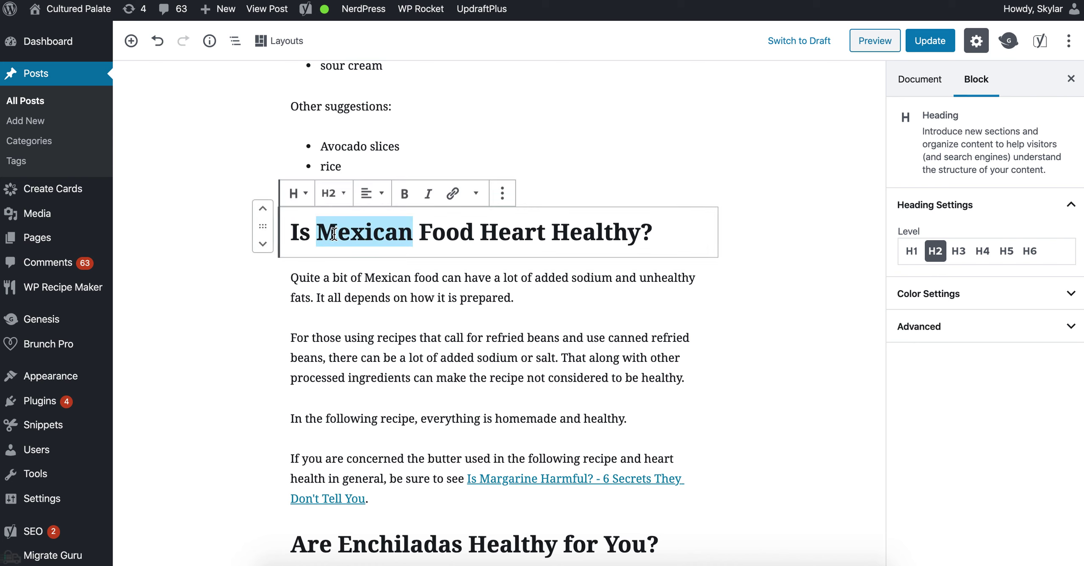
left_click(429, 232)
key("BackSpace")
type("f")
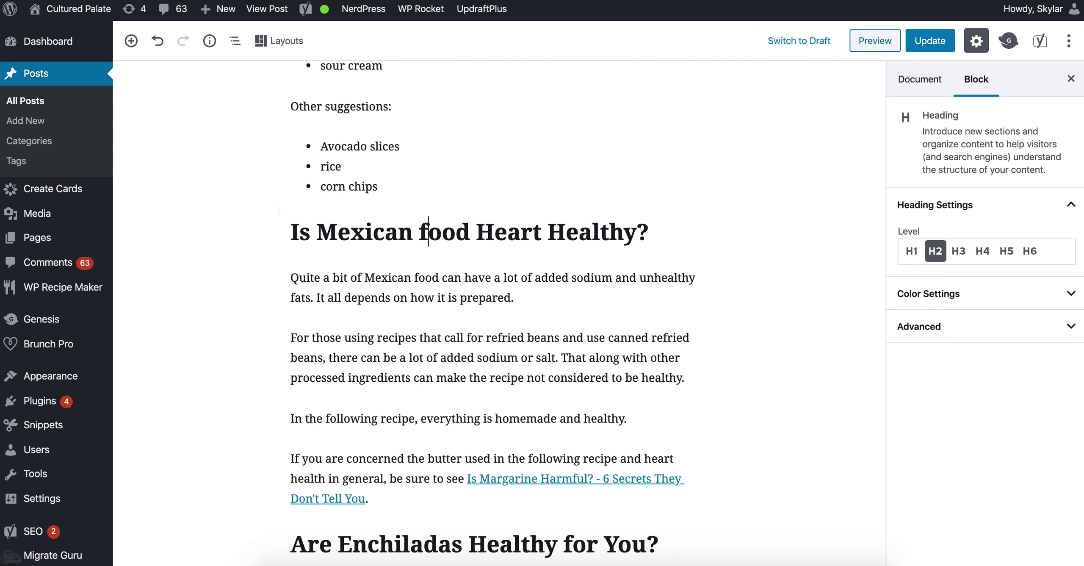
left_click(490, 232)
key("BackSpace")
type("h")
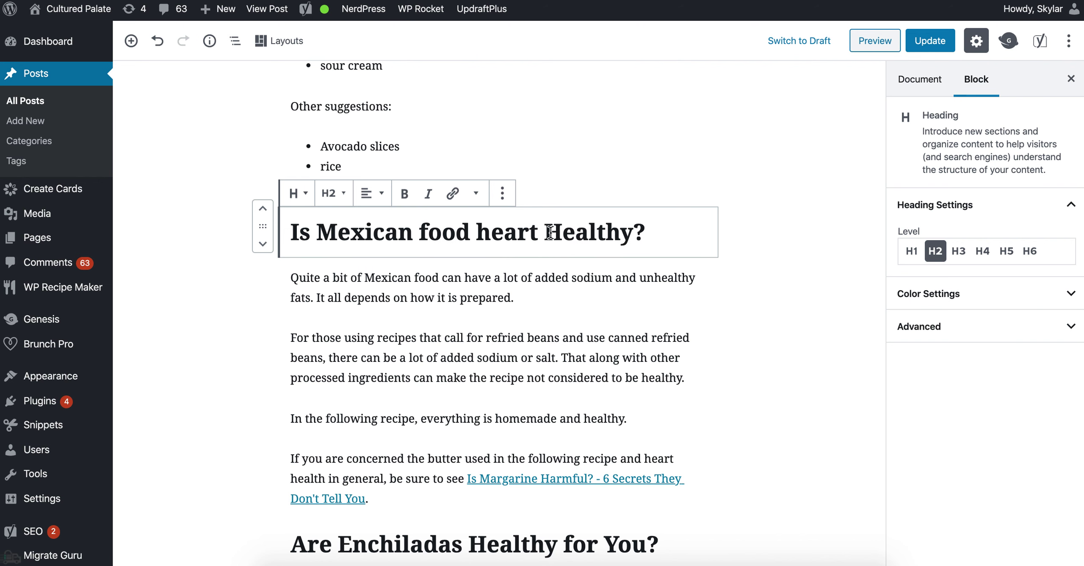
key("BackSpace")
type("h")
scroll(375, 402, "down", 5)
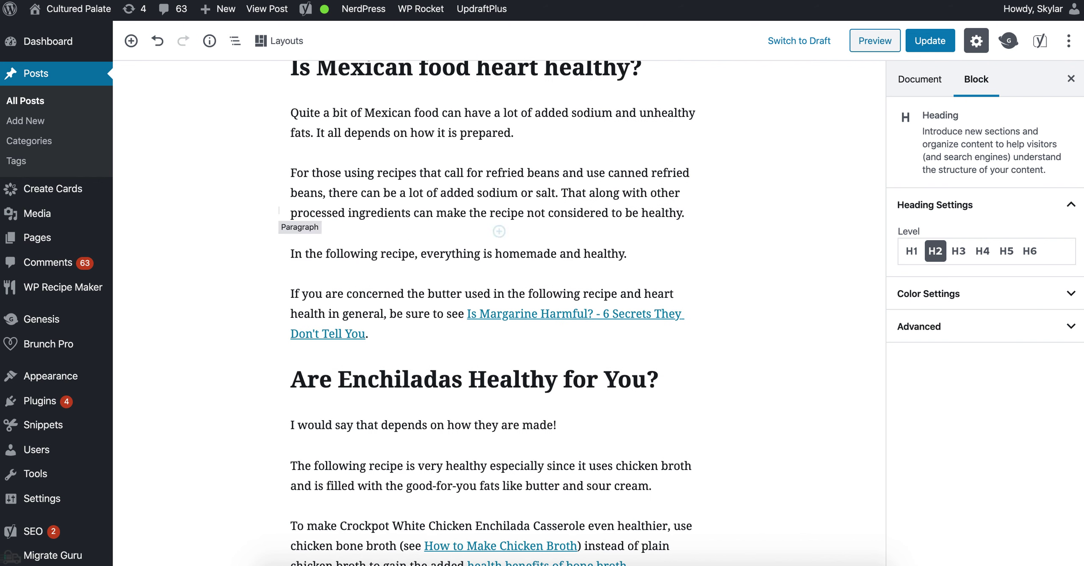
Shorten the "Are Enchiladas Healthy for You?" heading to "Are they healthy for You?".
left_click(351, 381)
scroll(351, 423, "down", 2)
left_click(391, 315)
double_click(391, 315)
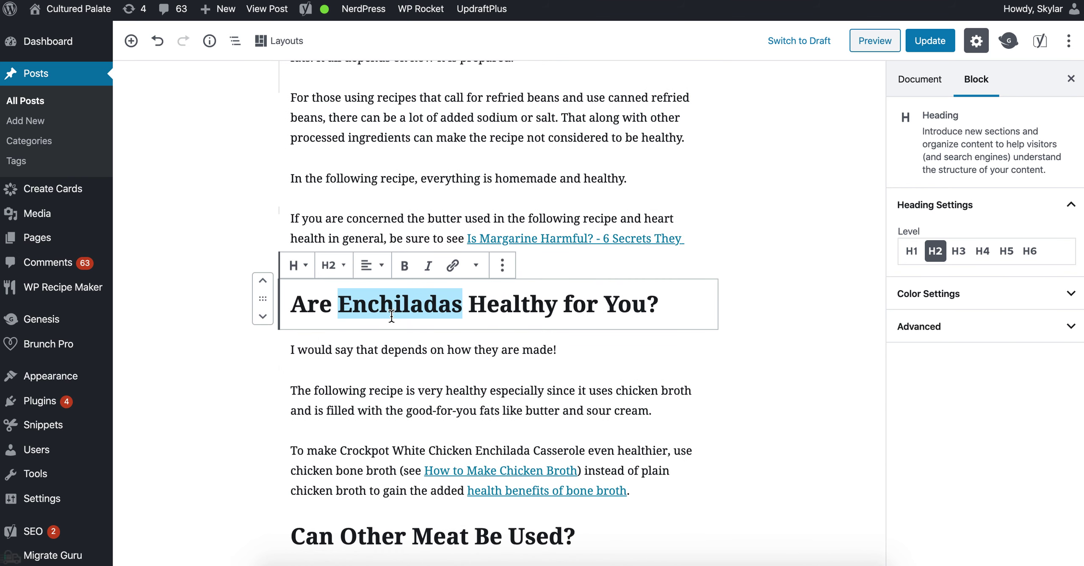
type("they")
key("BackSpace")
type("h")
Convert the heading about other meat to sentence case, reading "Can other meat be used?".
scroll(383, 327, "down", 5)
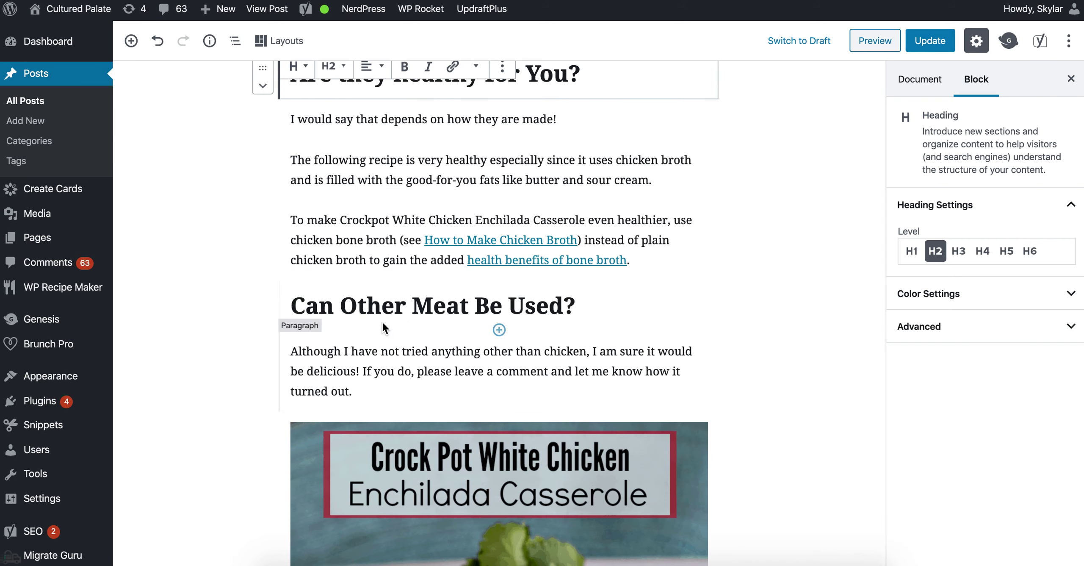
left_click(364, 306)
key("BackSpace")
type("o")
left_click(424, 295)
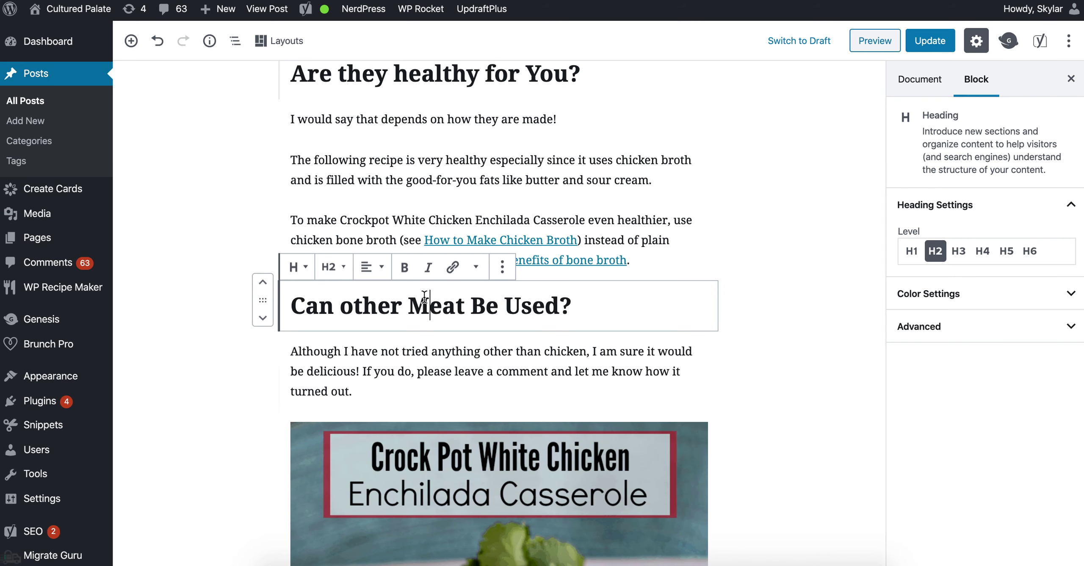
key("BackSpace")
type("m")
left_click(486, 301)
key("BackSpace")
type("b")
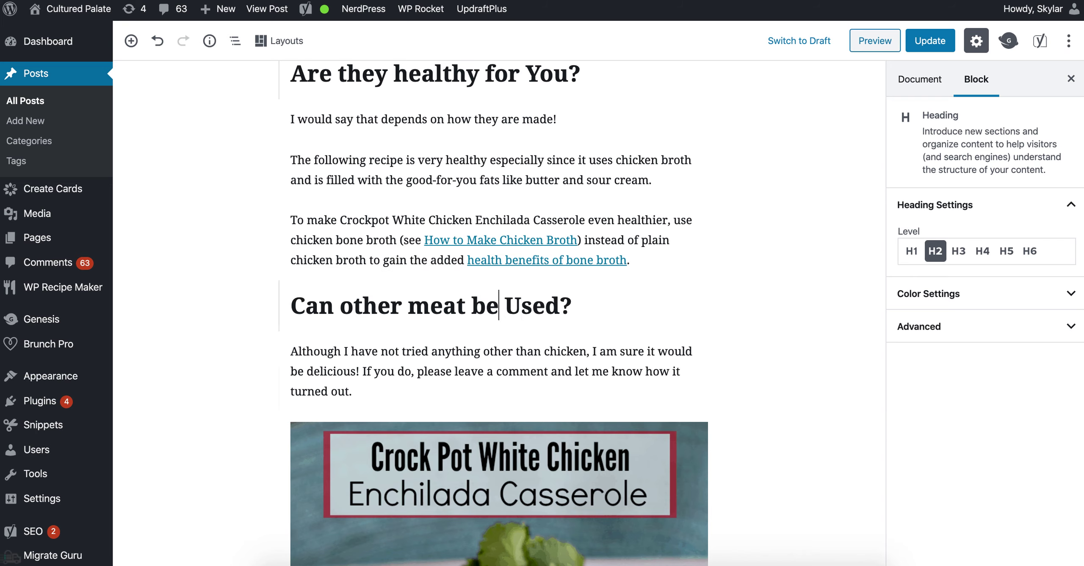
left_click(521, 305)
key("BackSpace")
type("u")
Transform the "What Do You Serve with an Enchilada Casserole?" heading below the recipe card into a paragraph.
scroll(521, 305, "down", 15)
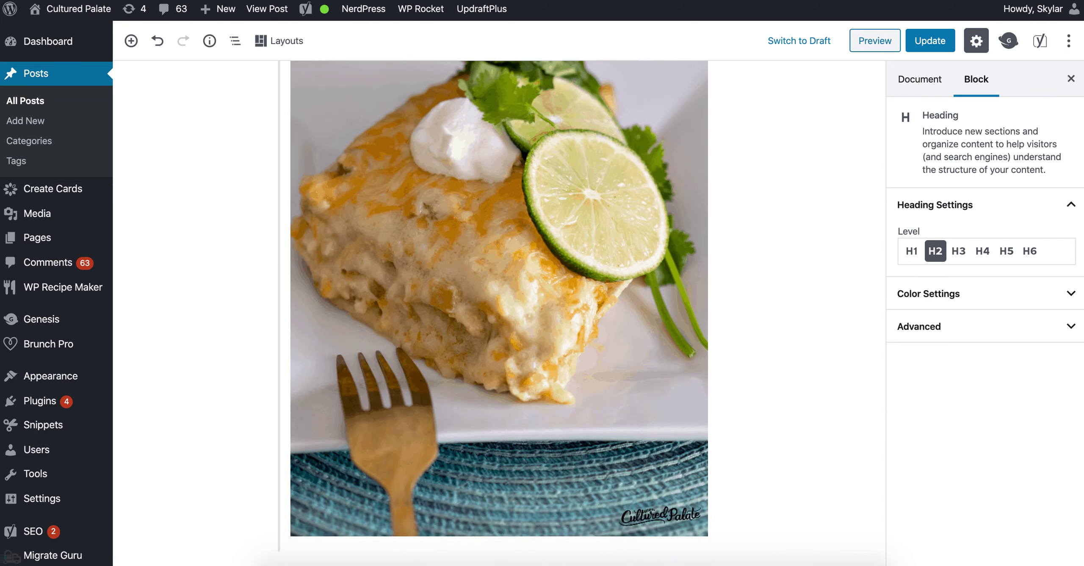
scroll(493, 314, "down", 15)
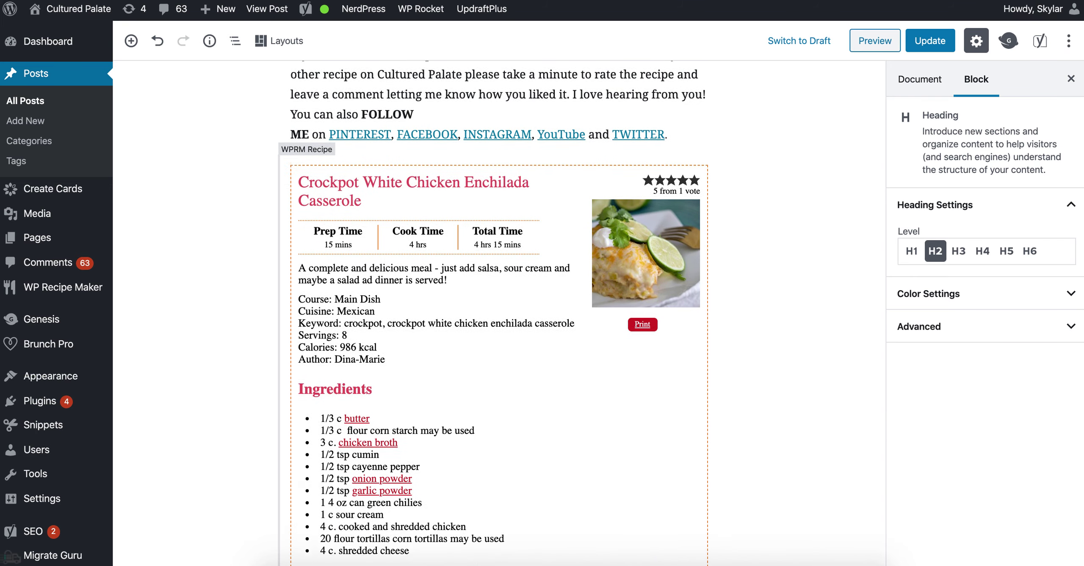
scroll(493, 313, "down", 15)
left_click(381, 201)
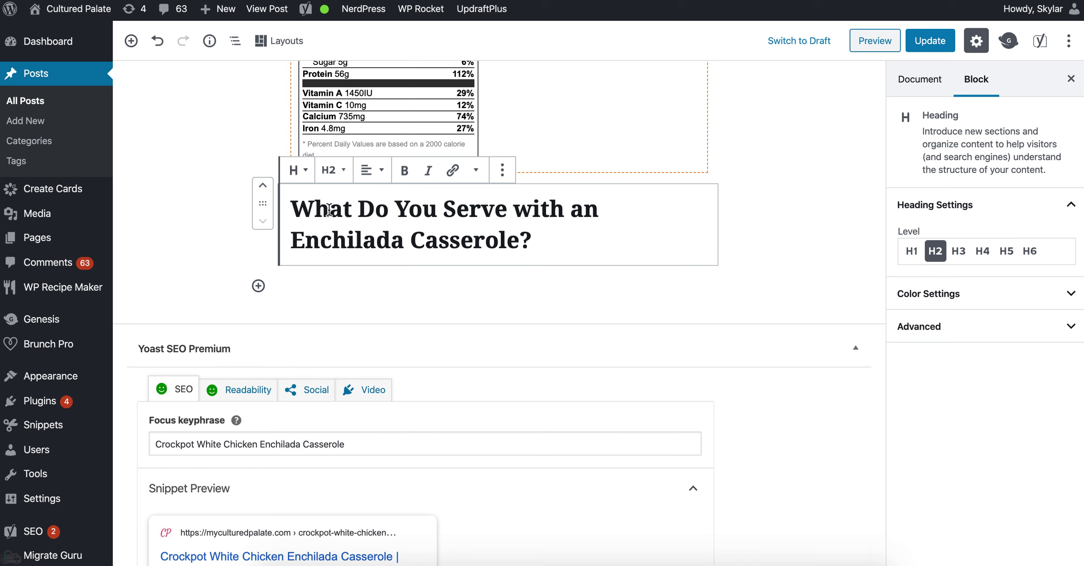
left_click_drag(329, 209, 474, 232)
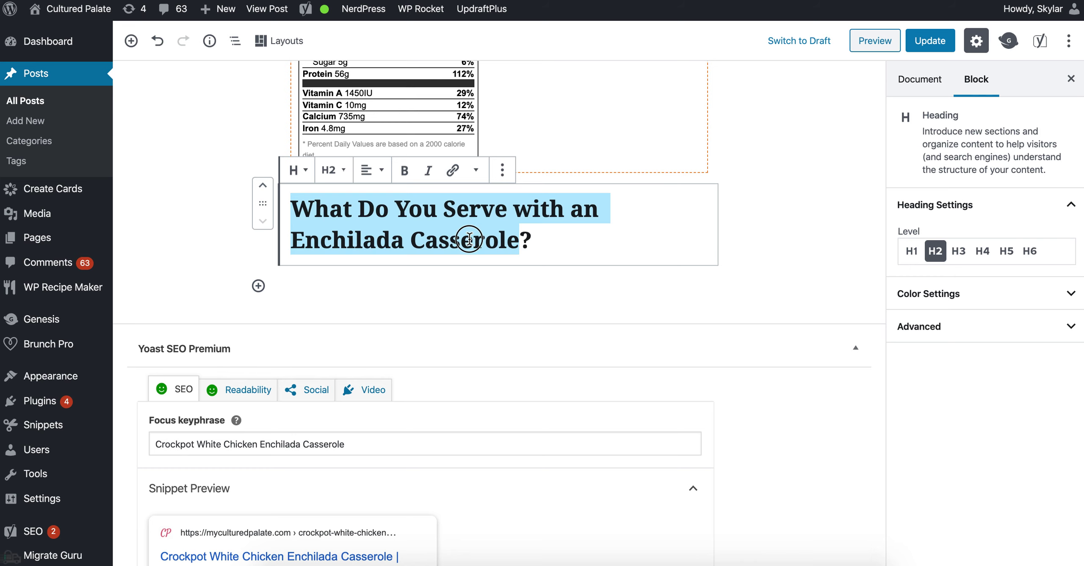
double_click(469, 238)
left_click(351, 209)
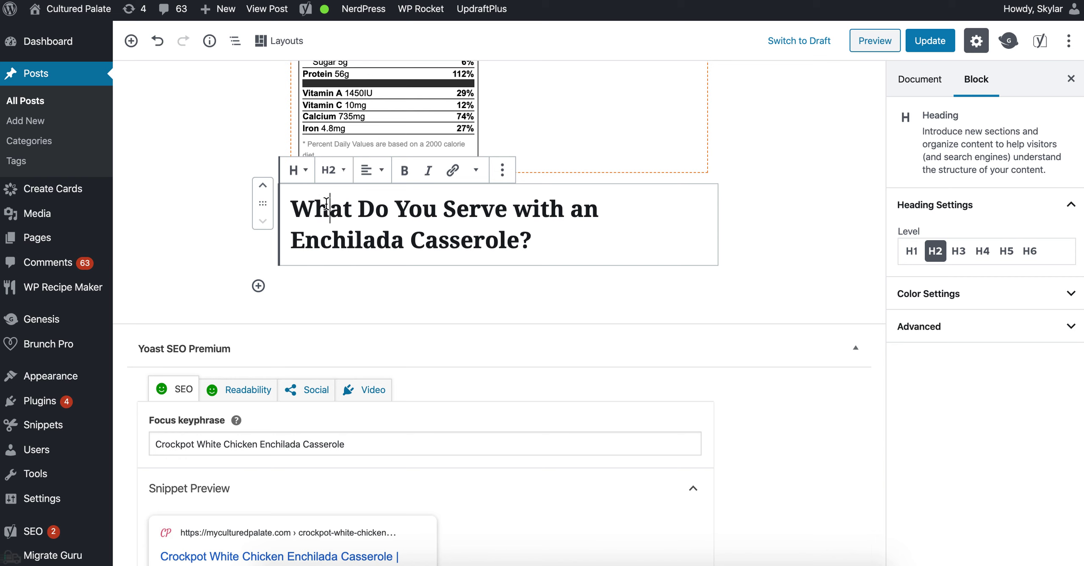
left_click(300, 172)
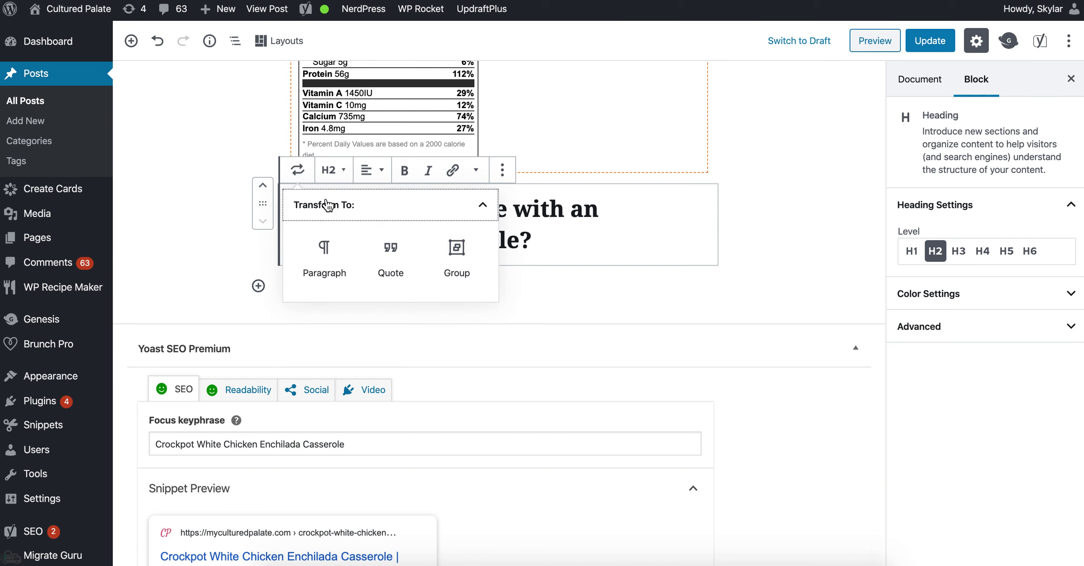
left_click(337, 254)
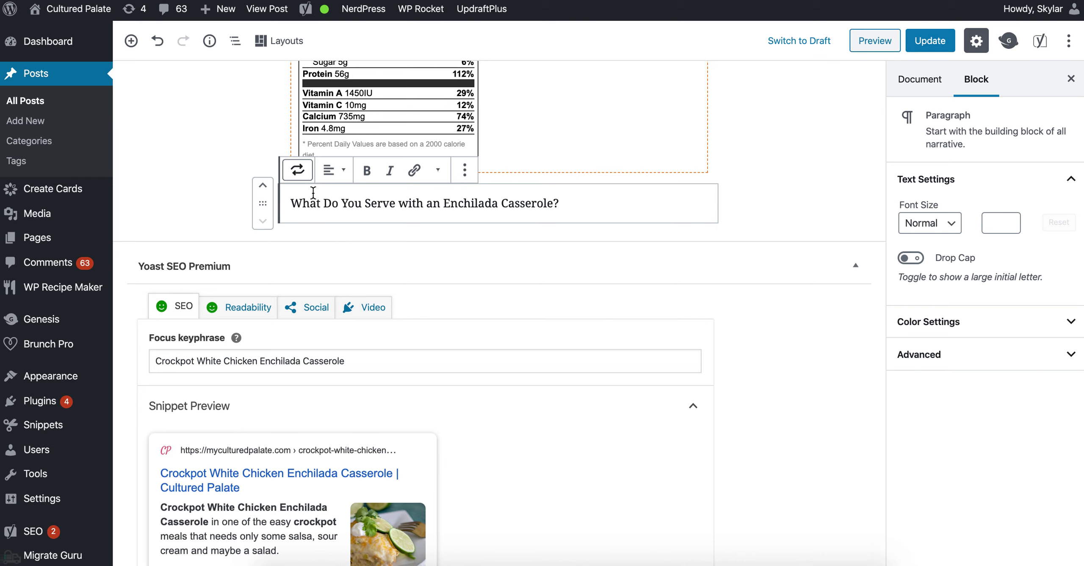
key("Down")
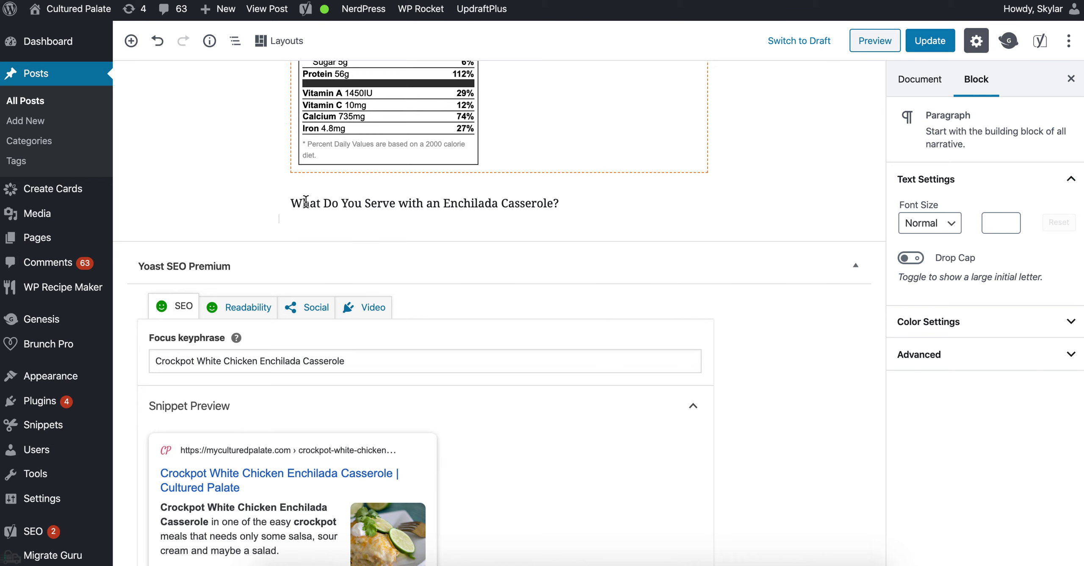
Make the whole converted paragraph below the recipe card bold and update the post.
triple_click(305, 199)
key("ctrl+b")
left_click(594, 204)
left_click(947, 50)
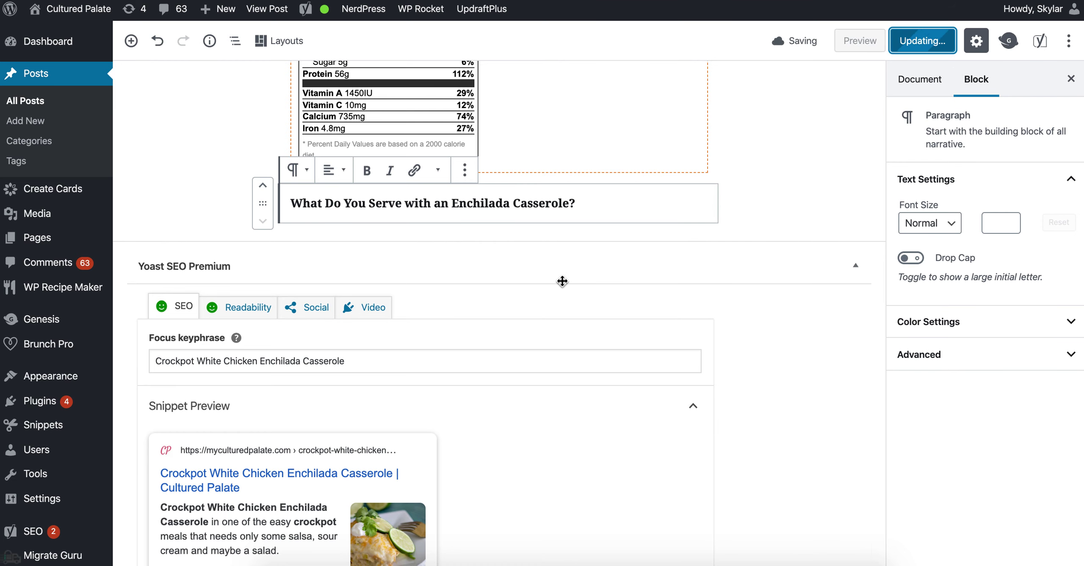
Look back over the edited post up to the jump-to shortcode, and reload the published post.
scroll(471, 186, "down", 20)
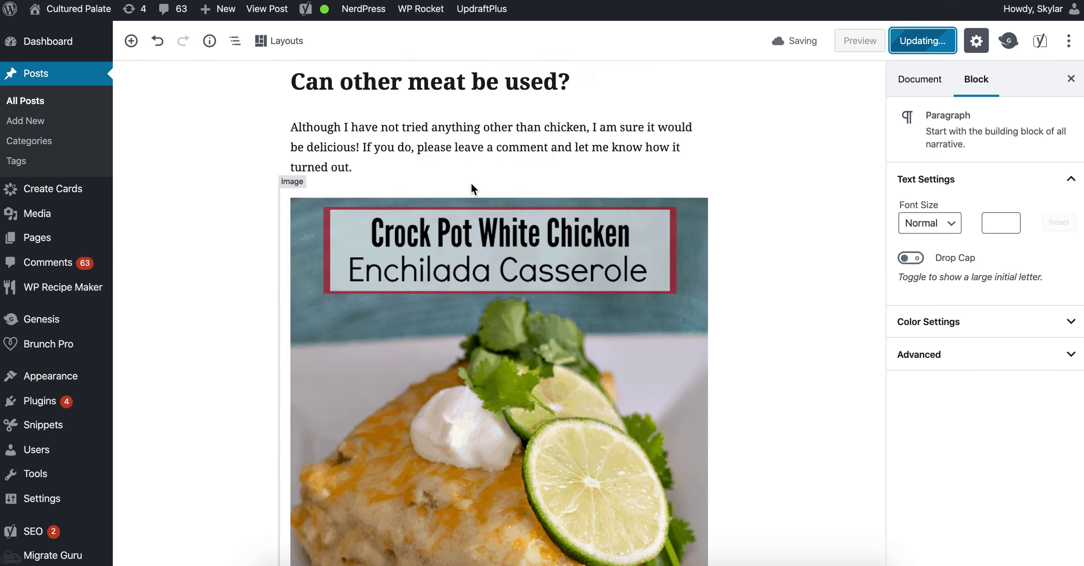
scroll(471, 183, "up", 20)
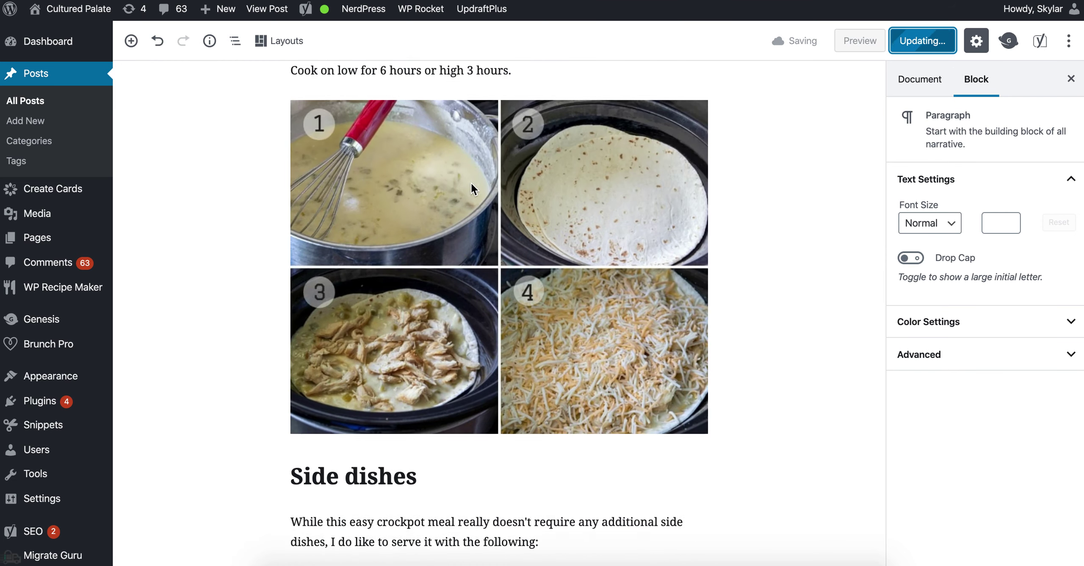
scroll(471, 186, "up", 15)
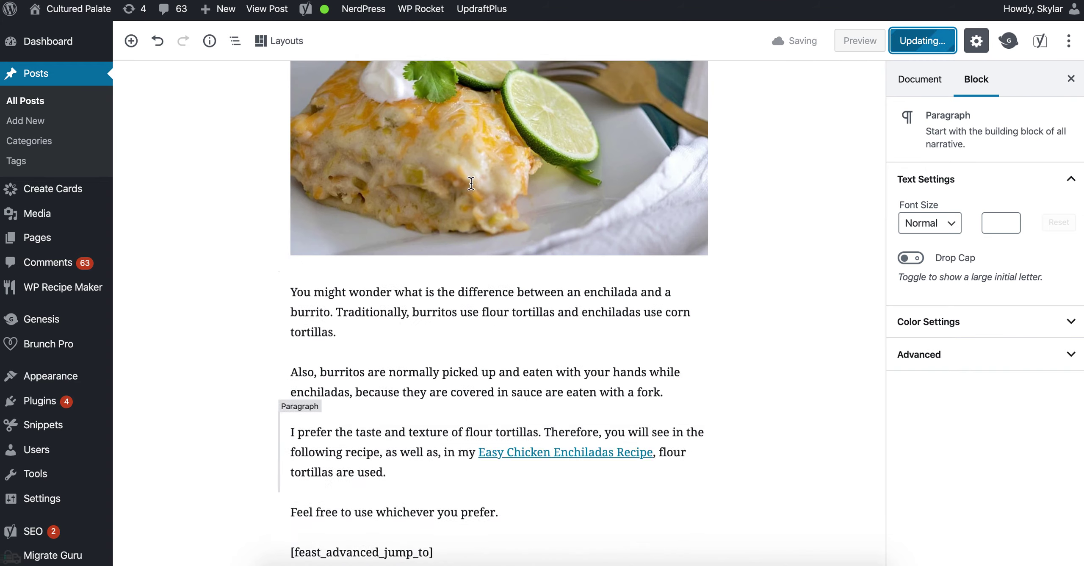
scroll(471, 183, "up", 1)
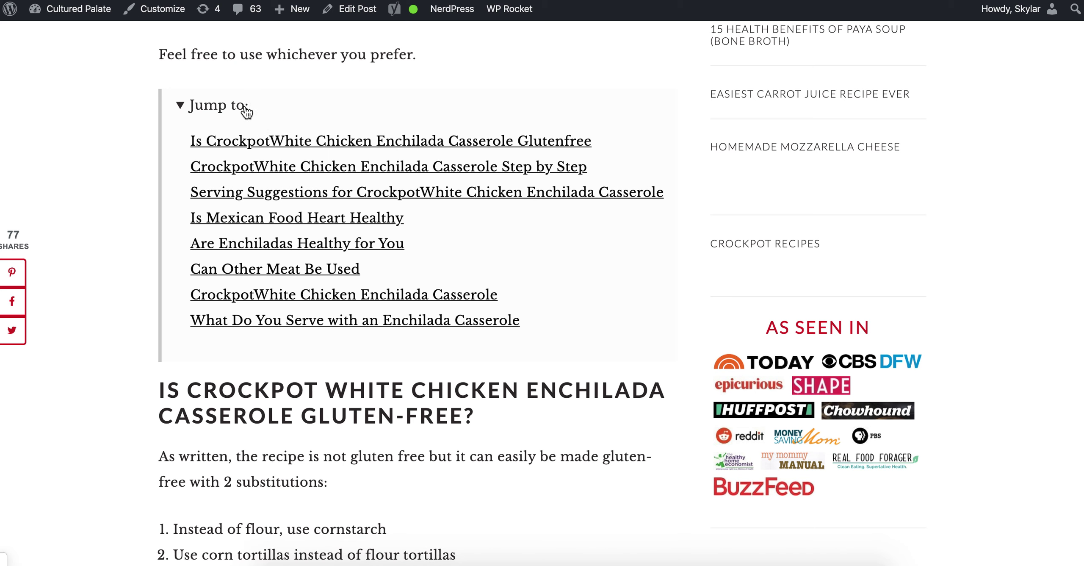
key("super+r")
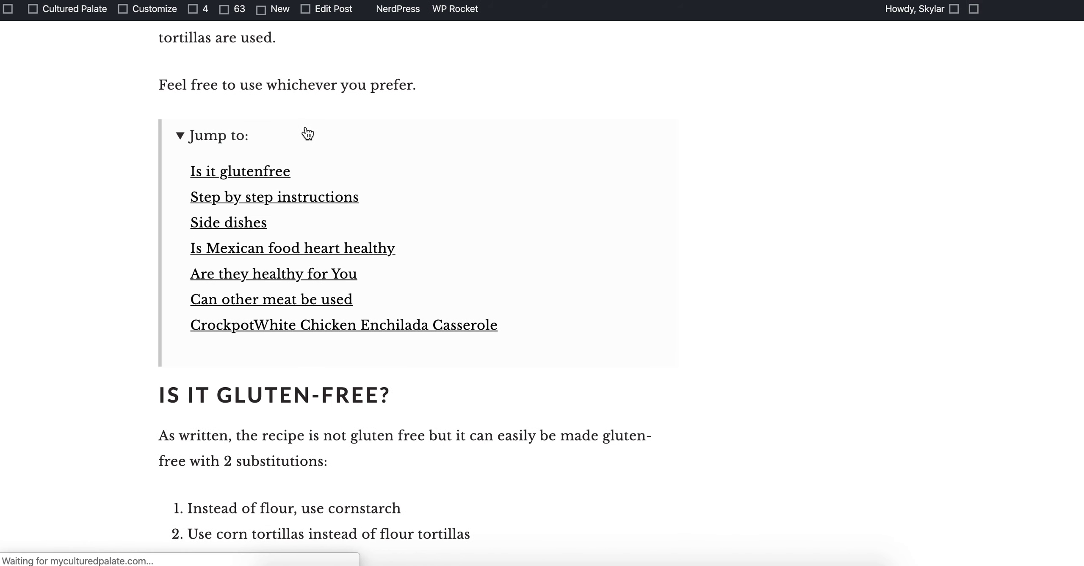
Test the jump-to list on the published post by following its "Side dishes" link.
left_click(278, 171)
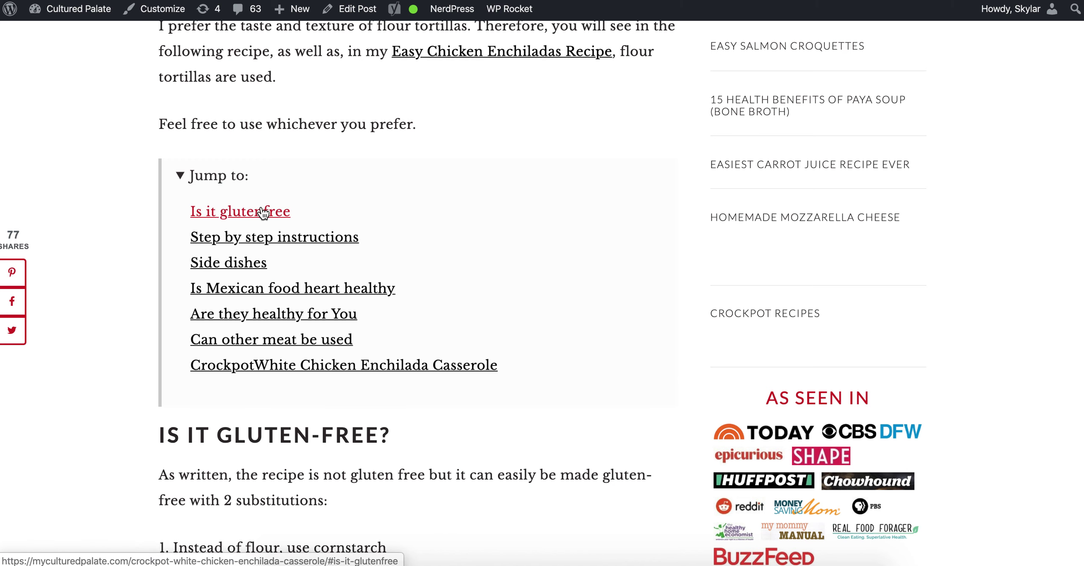
scroll(261, 210, "down", 1)
left_click(241, 229)
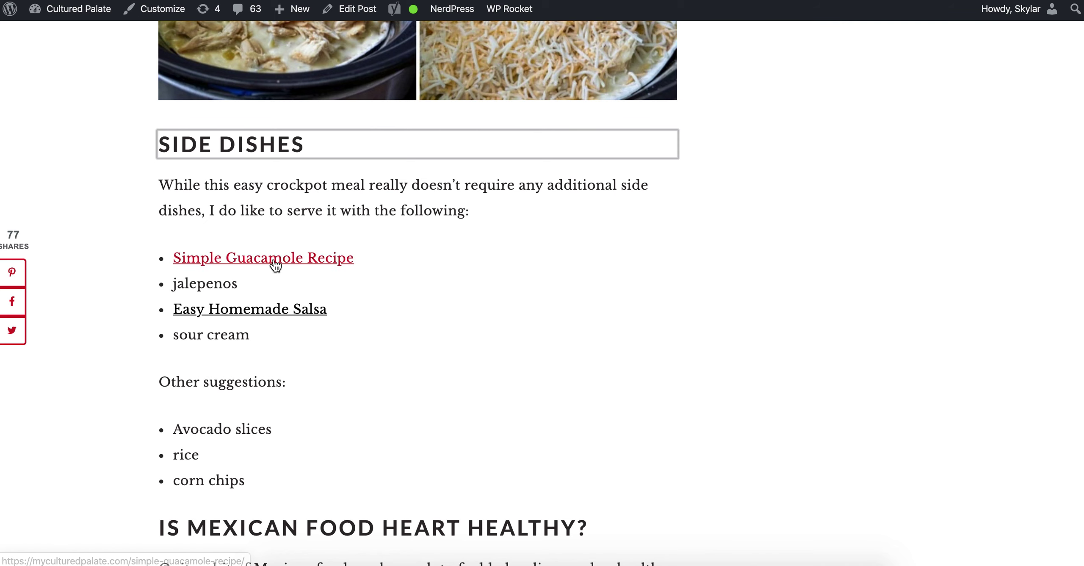
left_click(500, 329)
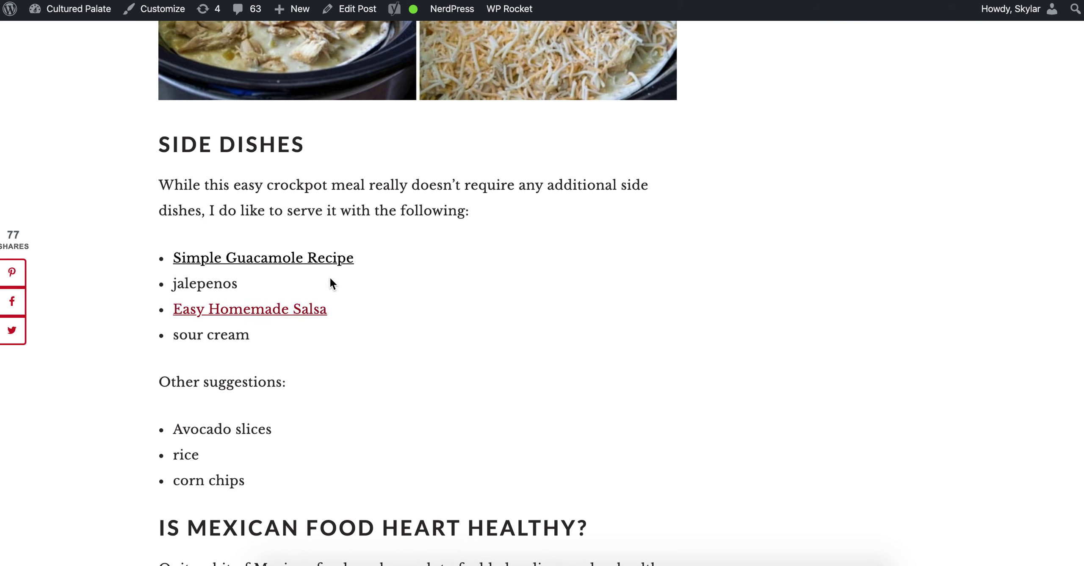
Examine the headings below "Side dishes" on the published post, particularly "Are they healthy for You?", and return to the jump-to list.
scroll(401, 285, "down", 5)
scroll(279, 275, "down", 6)
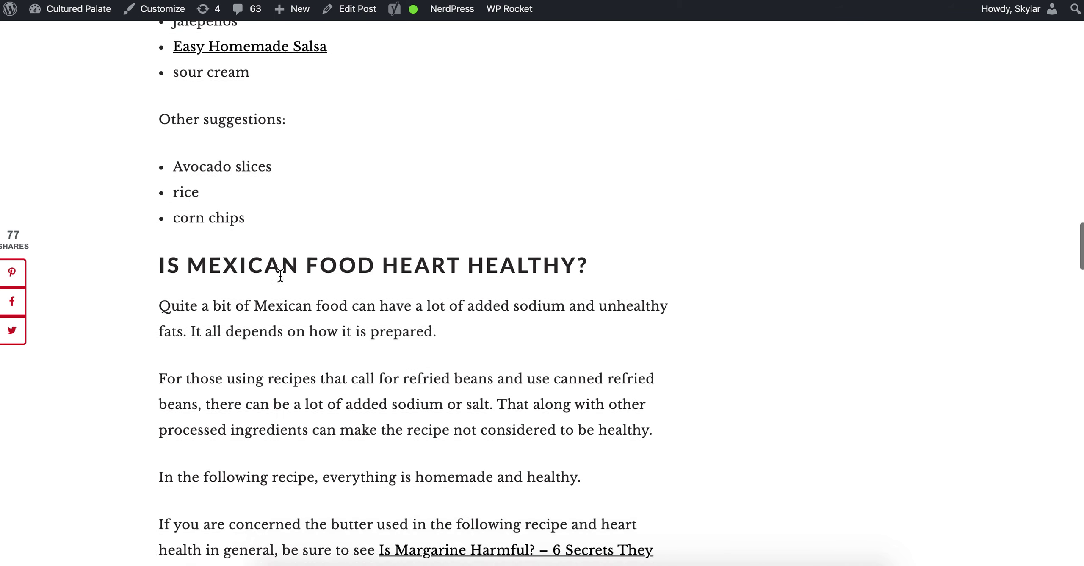
left_click(339, 337)
double_click(339, 337)
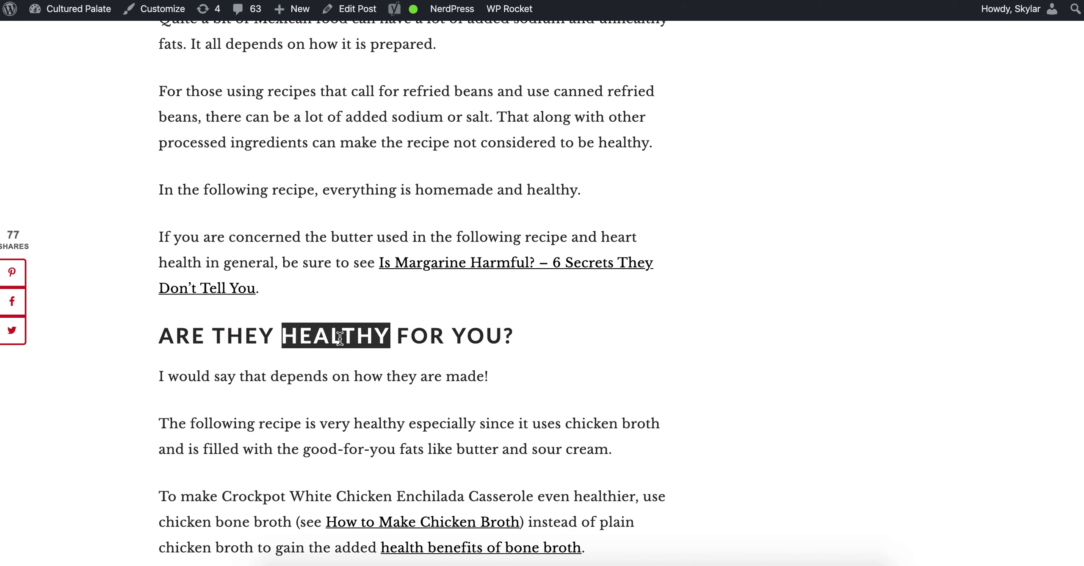
scroll(339, 338, "down", 5)
scroll(340, 337, "up", 3)
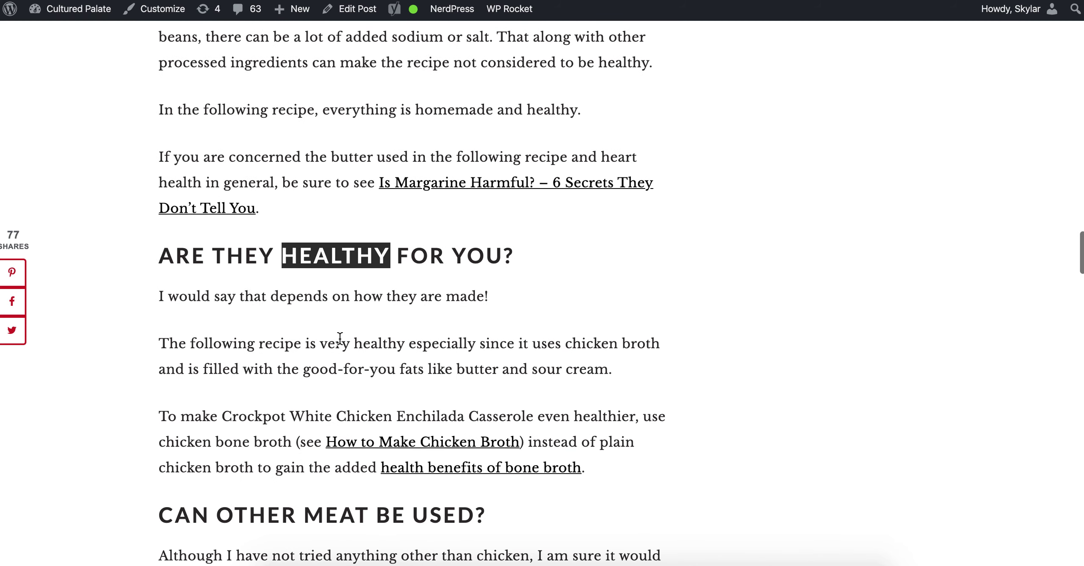
double_click(248, 259)
left_click(298, 257, "shift")
double_click(298, 256)
scroll(298, 257, "up", 1)
scroll(298, 256, "up", 6)
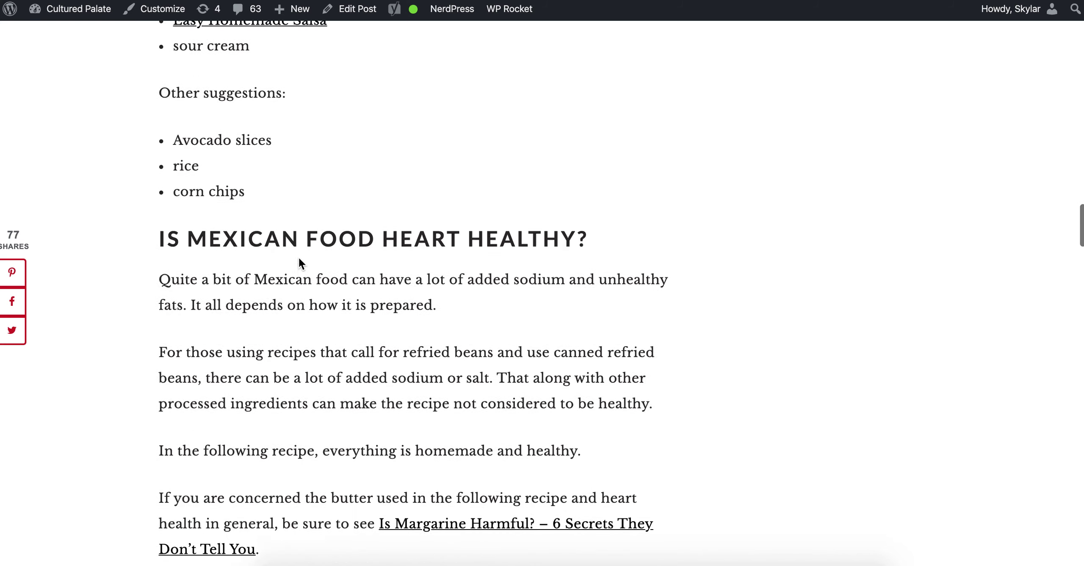
scroll(299, 259, "up", 20)
scroll(298, 257, "up", 5)
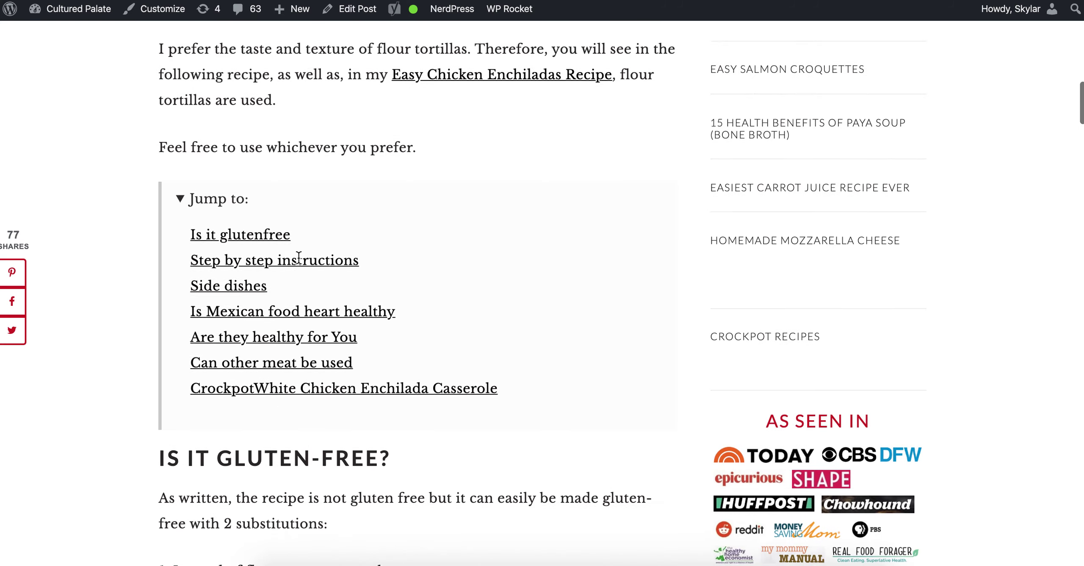
Inspect the "Jump to:" line in the browser's developer tools and switch the page to the Pixel 2 XL mobile preview.
left_click(239, 206)
left_click(240, 207)
right_click(240, 207)
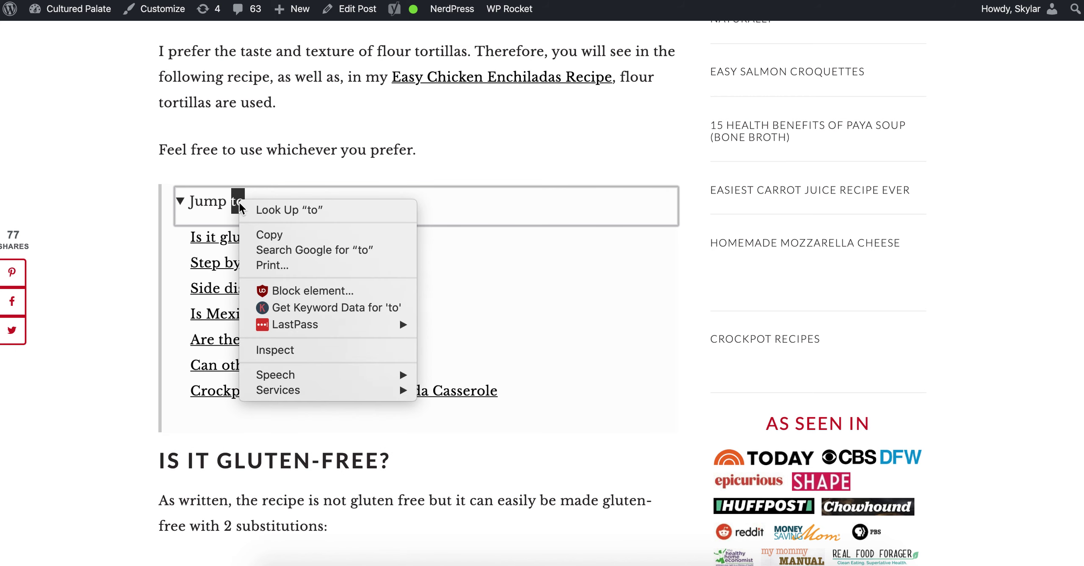
left_click(326, 349)
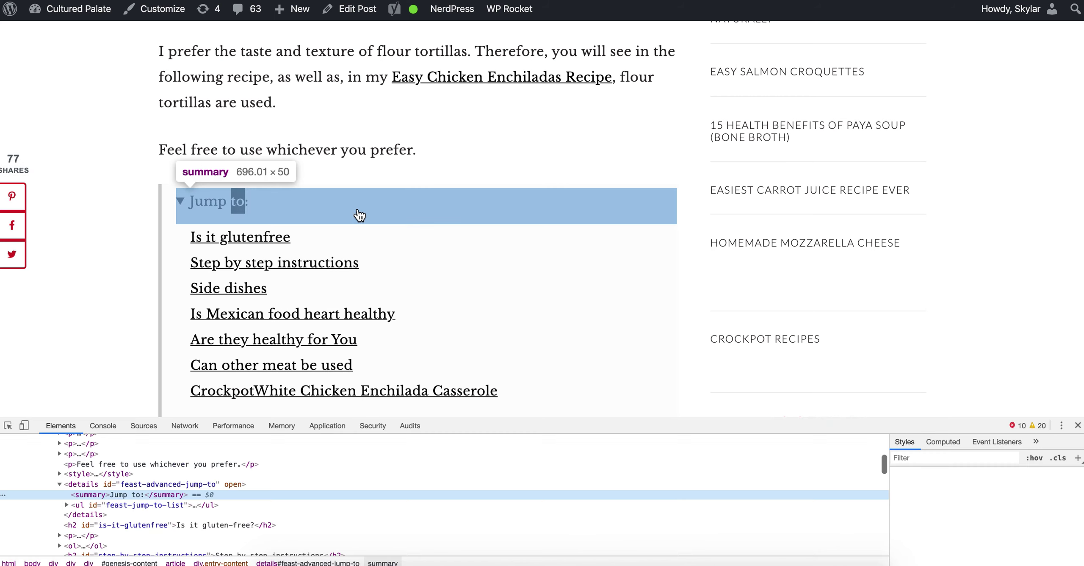
left_click(23, 427)
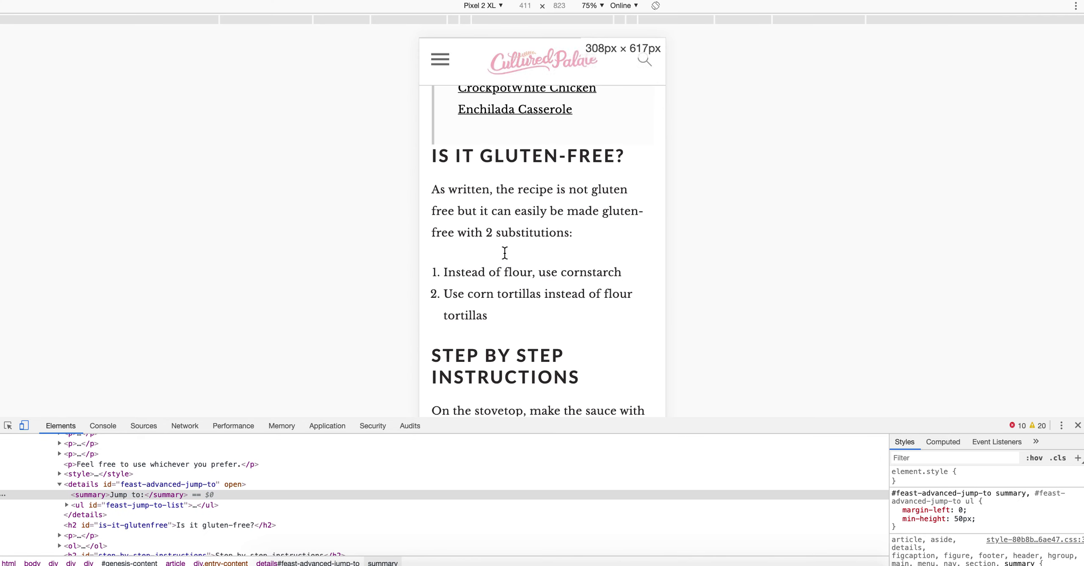
Collapse the jump-to list in the mobile preview and examine how the page content around it is laid out.
scroll(504, 252, "up", 5)
scroll(505, 252, "down", 1)
left_click(542, 136)
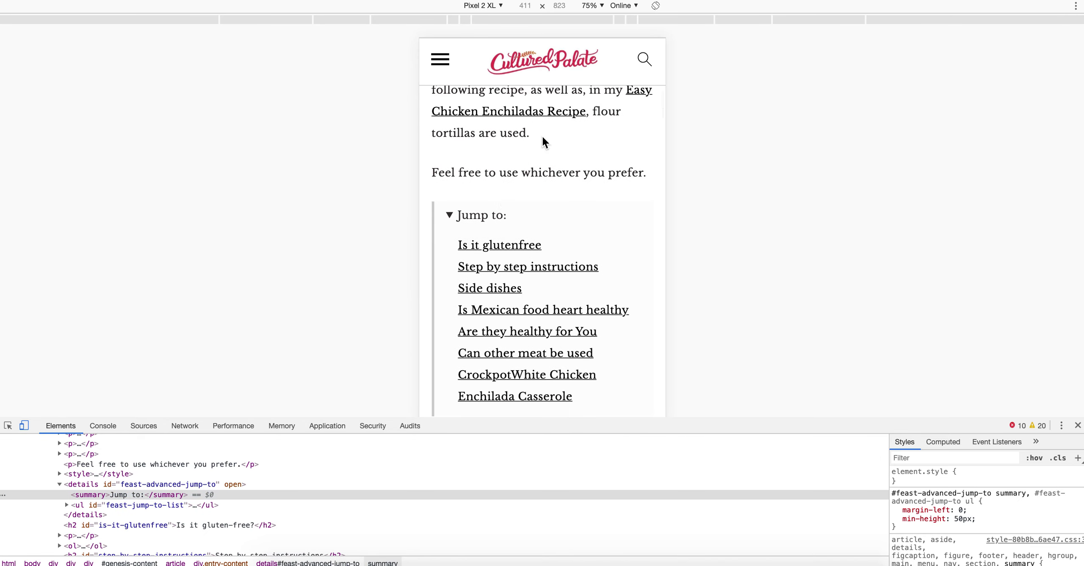
scroll(542, 136, "down", 2)
left_click(470, 162)
scroll(470, 162, "down", 3)
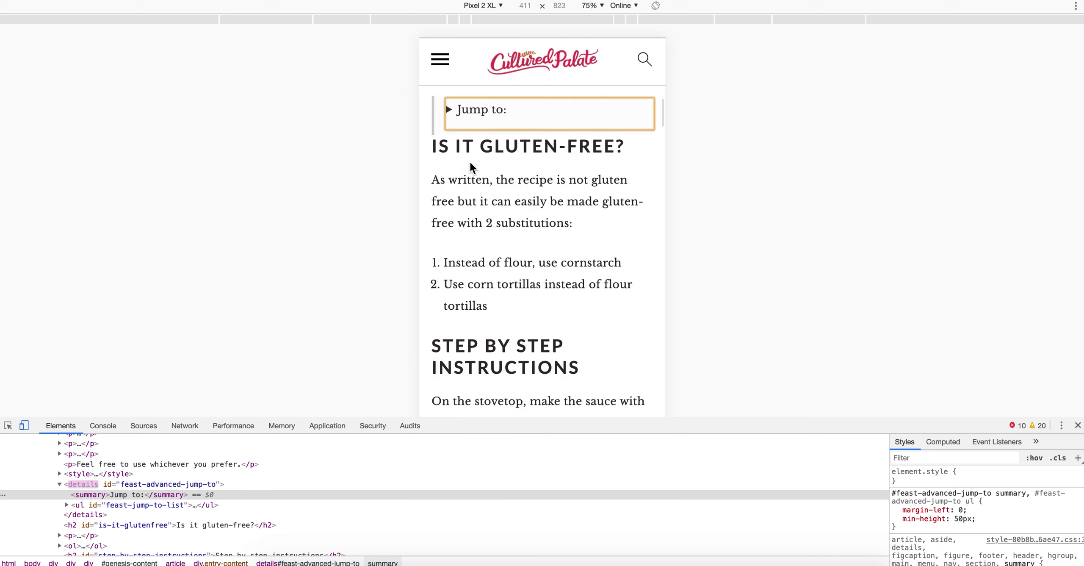
left_click(527, 183)
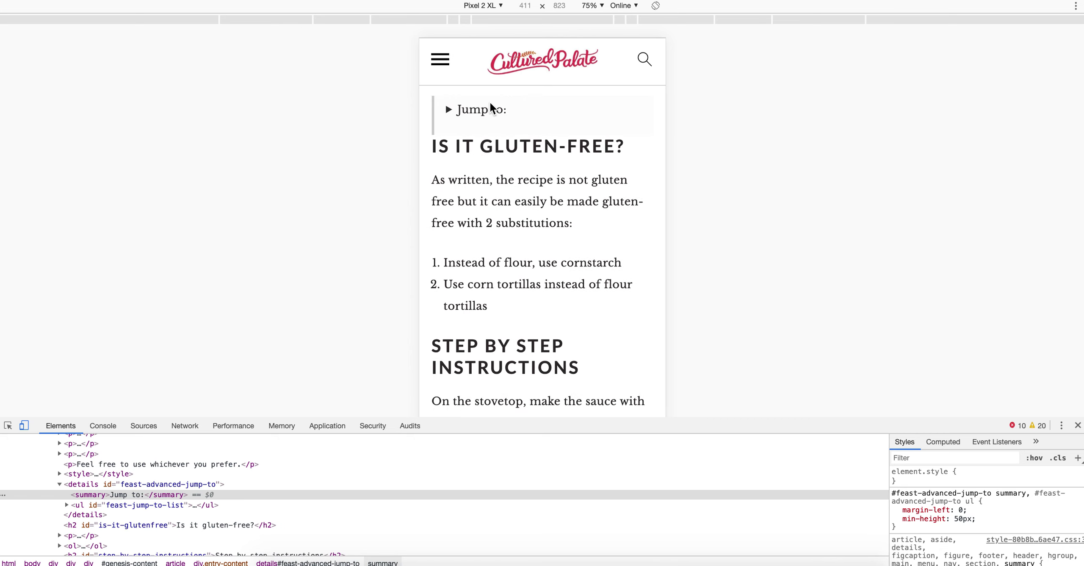
scroll(497, 110, "down", 1)
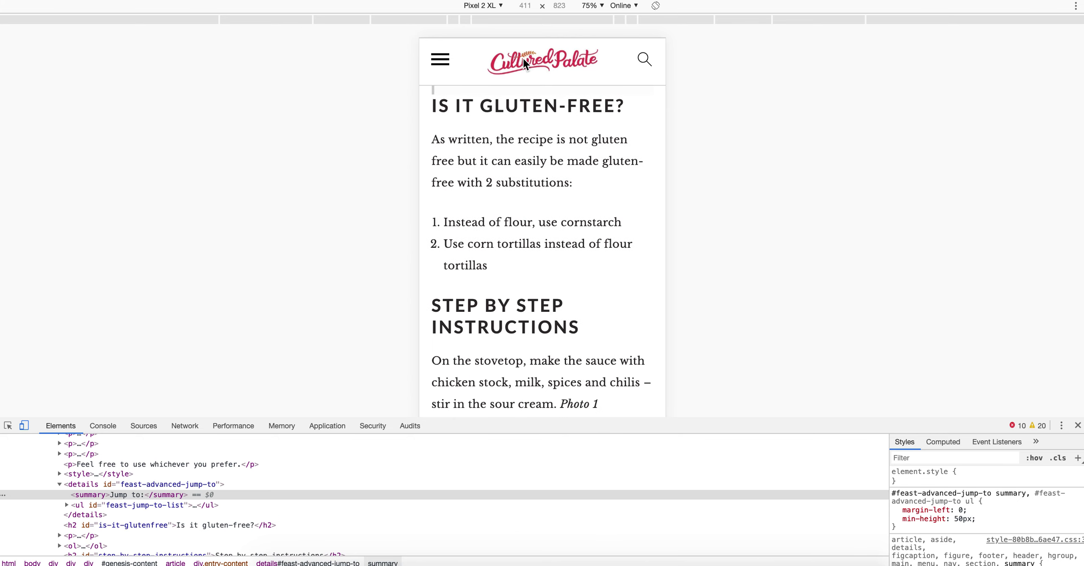
scroll(491, 131, "down", 8)
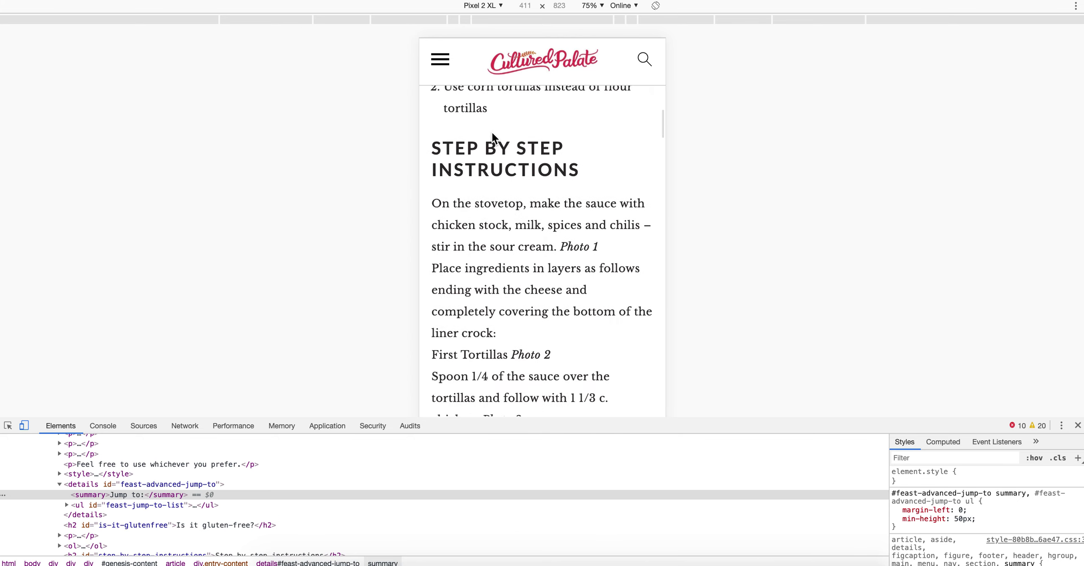
scroll(491, 130, "up", 6)
scroll(491, 130, "up", 5)
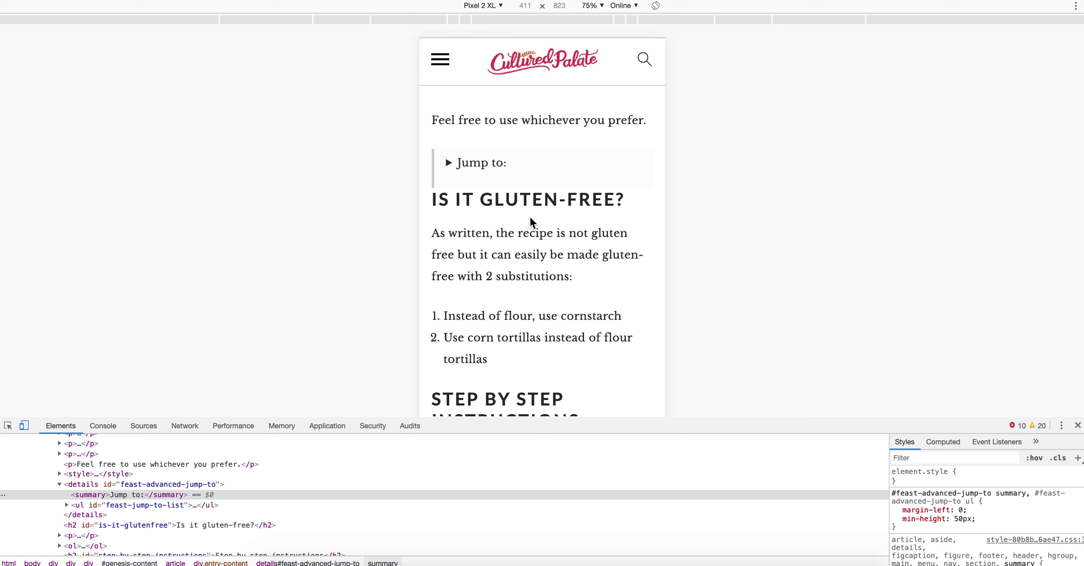
scroll(548, 276, "down", 6)
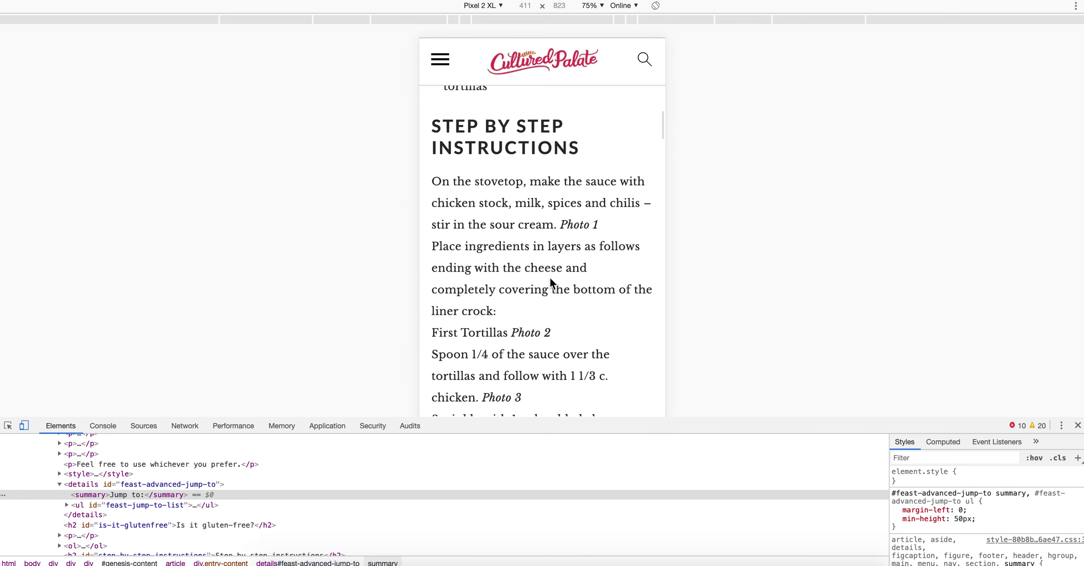
scroll(548, 276, "up", 6)
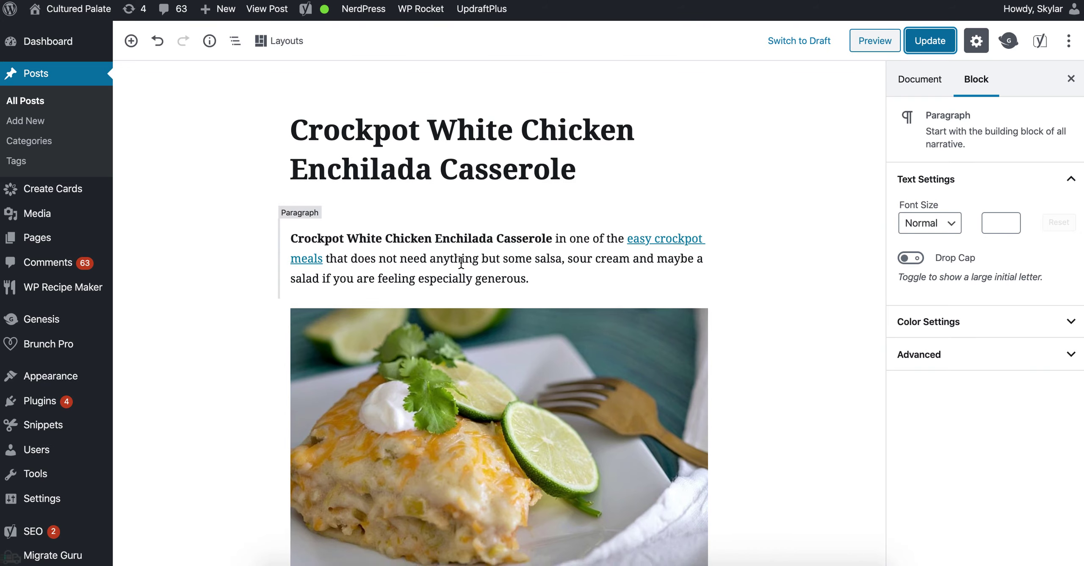
Copy the [feast_advanced_jump_to] shortcode from its paragraph above "Is it gluten-free?" in the post editor and empty that paragraph.
scroll(460, 262, "down", 10)
scroll(461, 263, "up", 1)
left_click(438, 214)
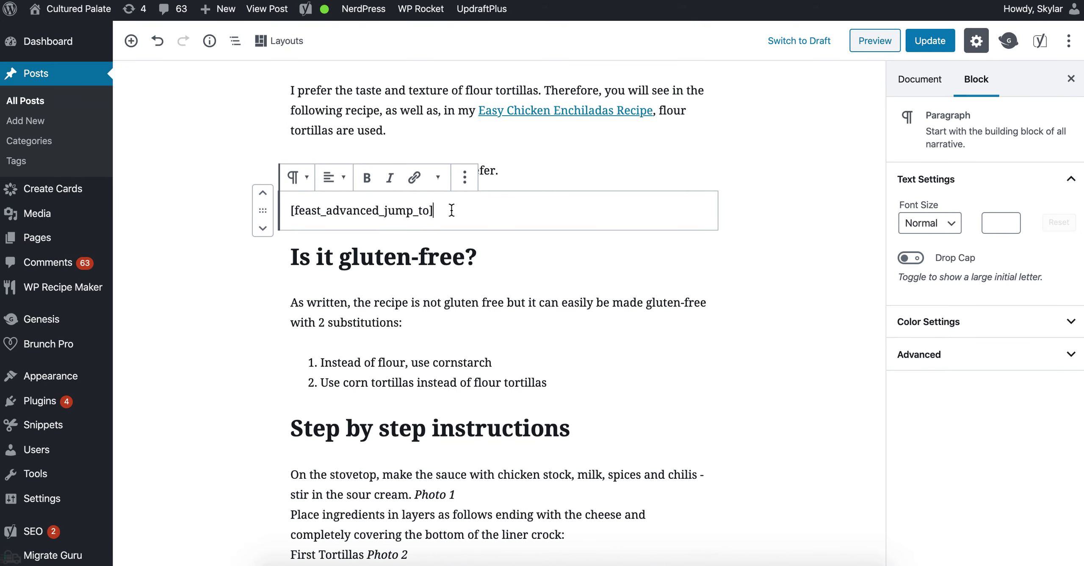
triple_click(452, 210)
key("ctrl+c")
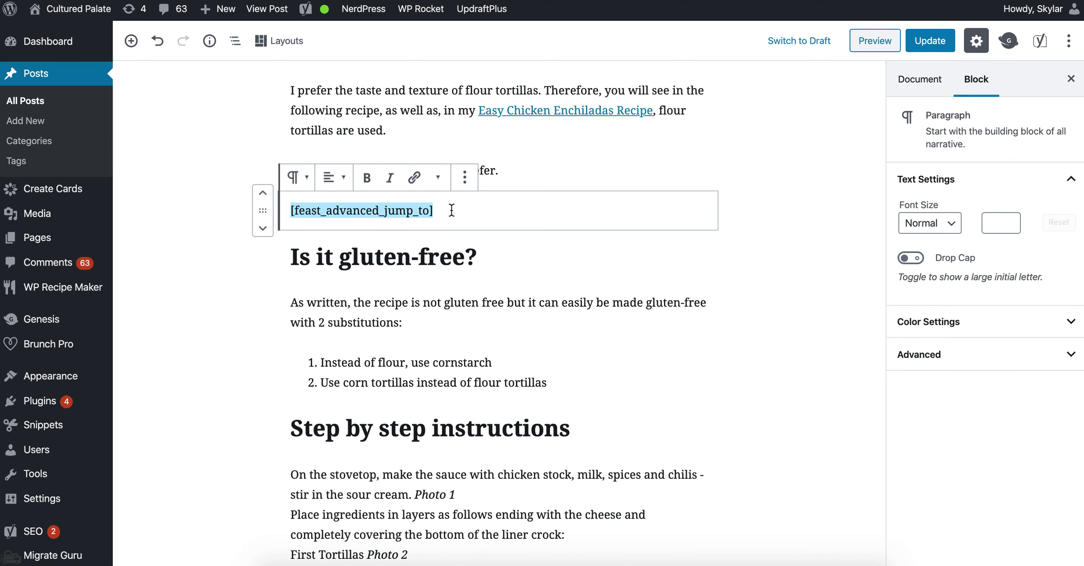
key("BackSpace")
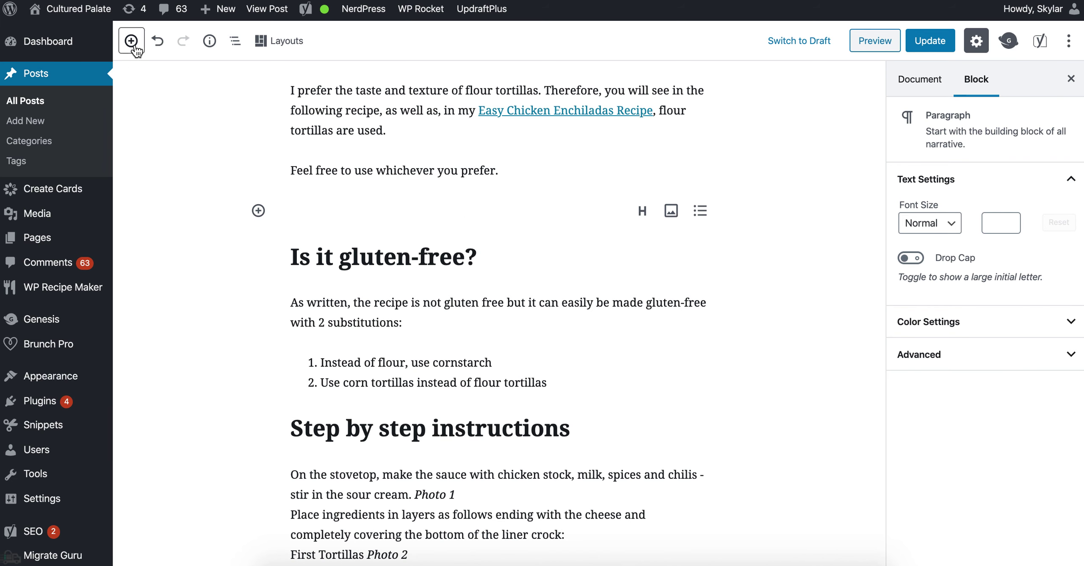
Insert a Custom HTML block containing the copied [feast_advanced_jump_to] shortcode above "Is it gluten-free?" and update the post.
left_click(134, 46)
type("custom")
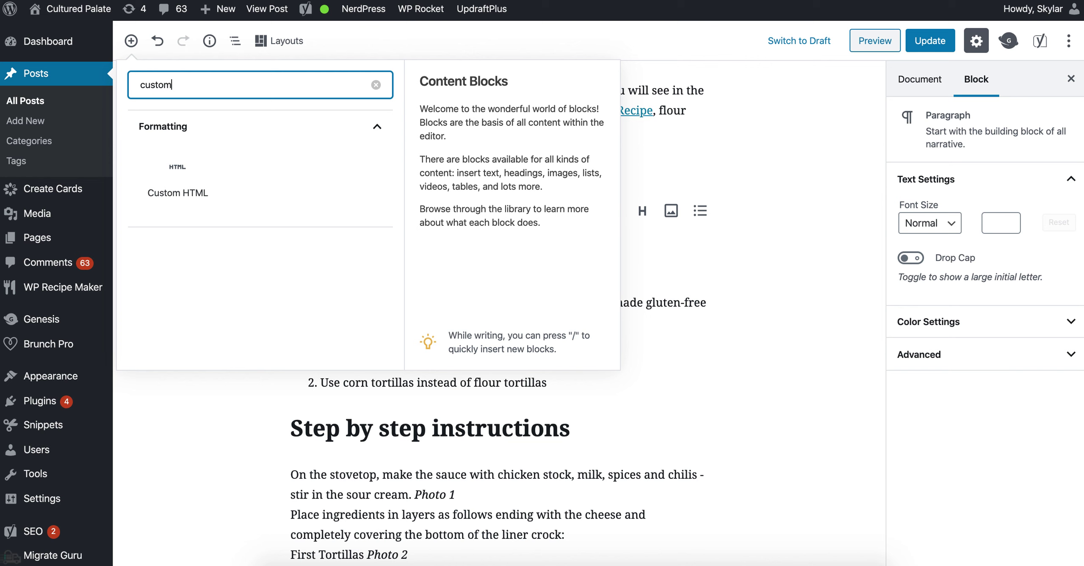
left_click(201, 177)
key("ctrl+v")
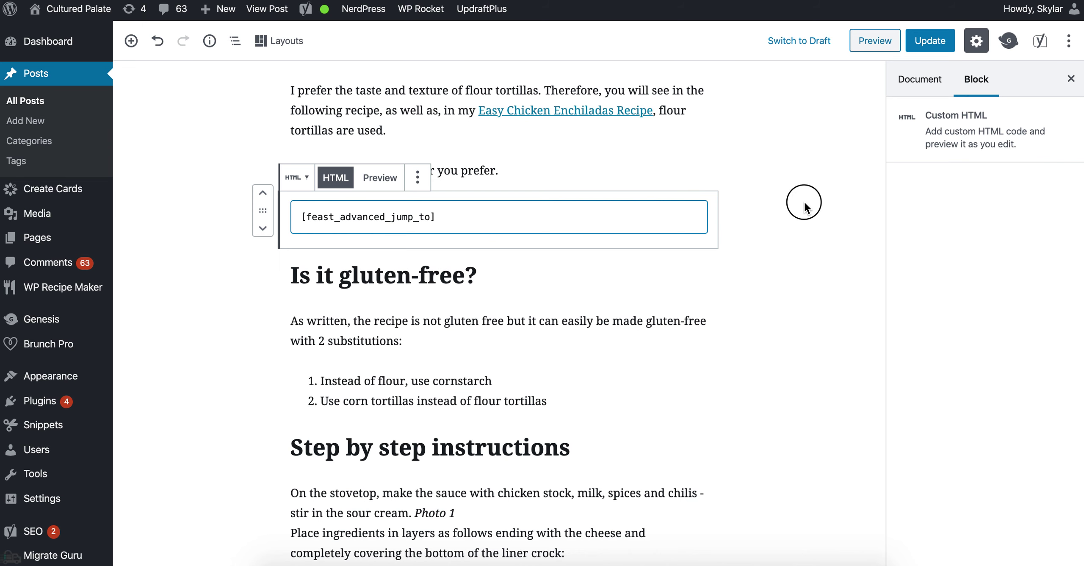
left_click(803, 198)
left_click(931, 38)
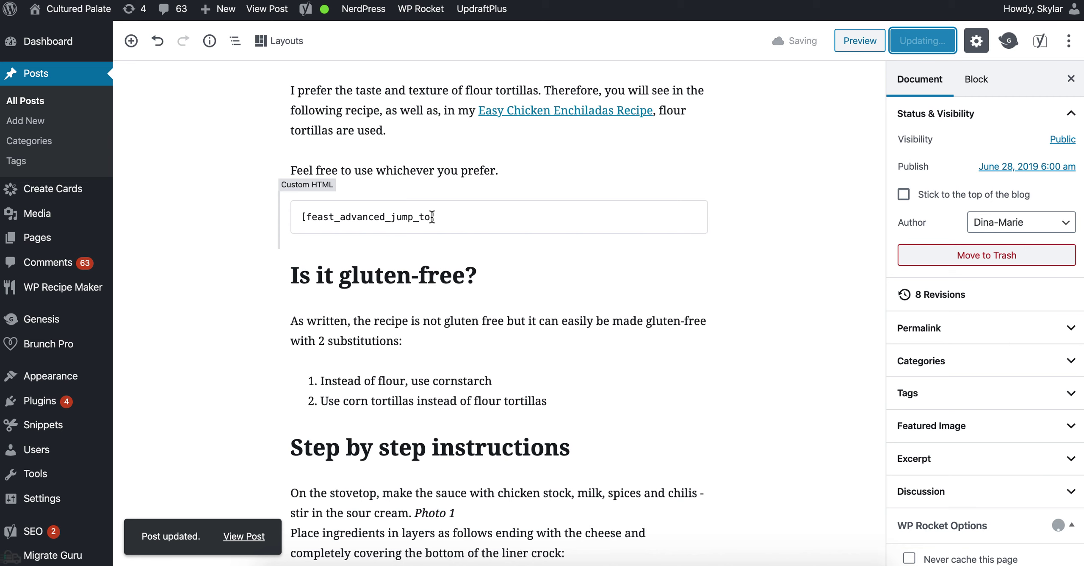
Check the block library for existing reusable blocks and return to the shortcode's Custom HTML block.
left_click(426, 216)
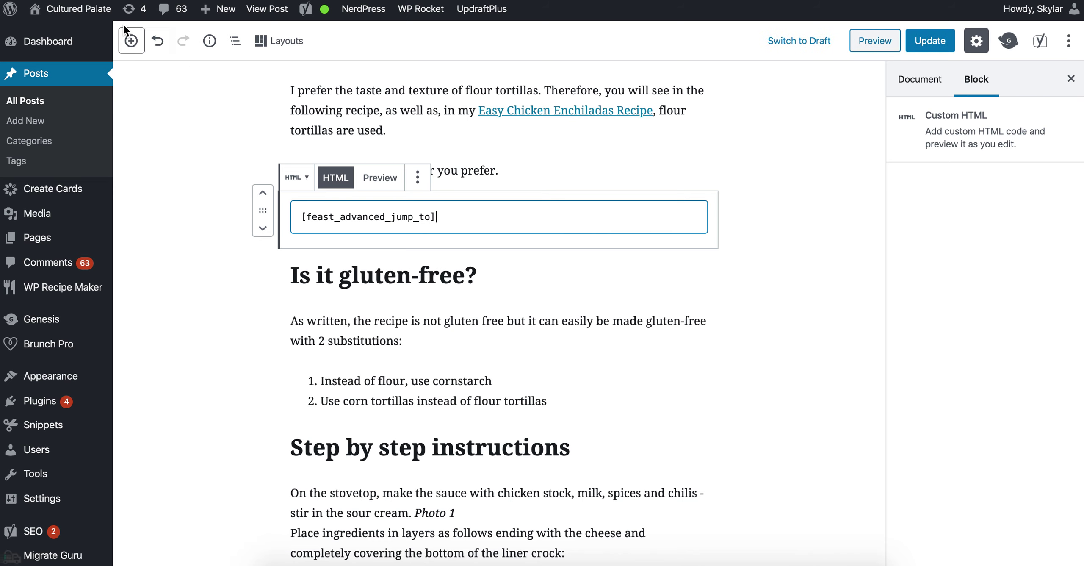
left_click(131, 41)
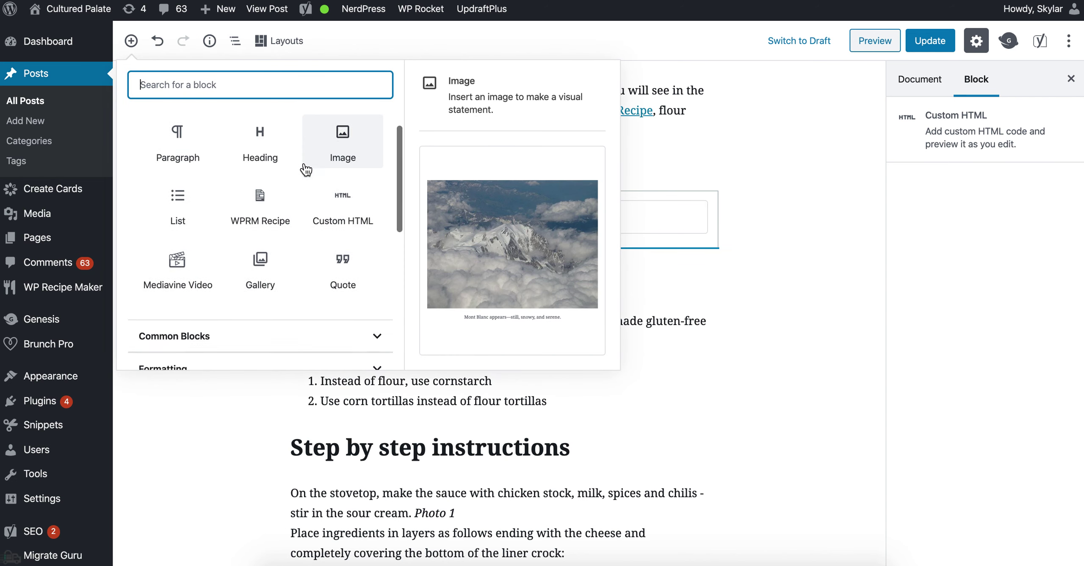
scroll(300, 188, "down", 10)
left_click(252, 345)
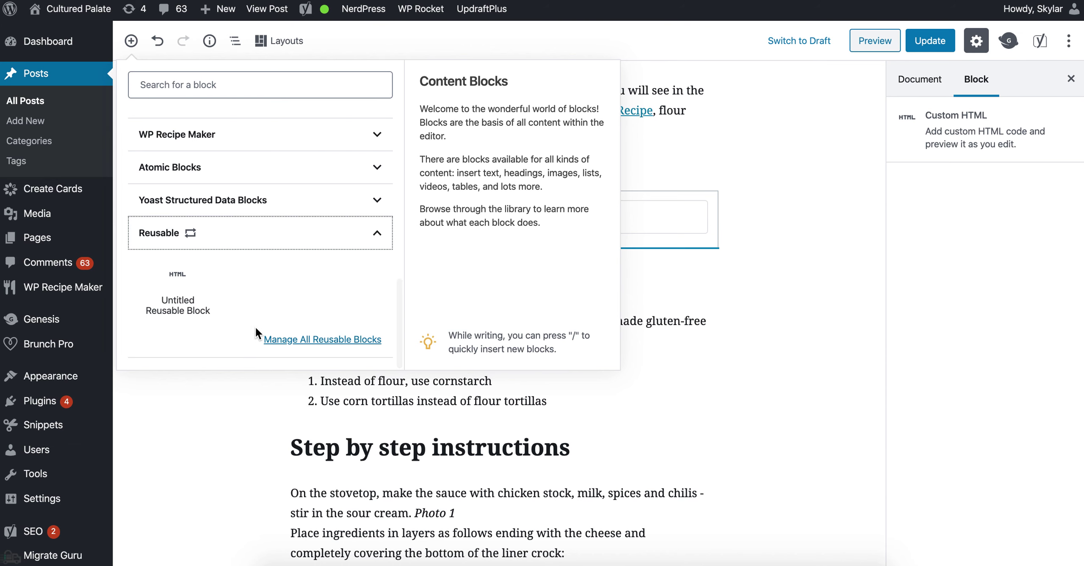
left_click(715, 229)
left_click(624, 220)
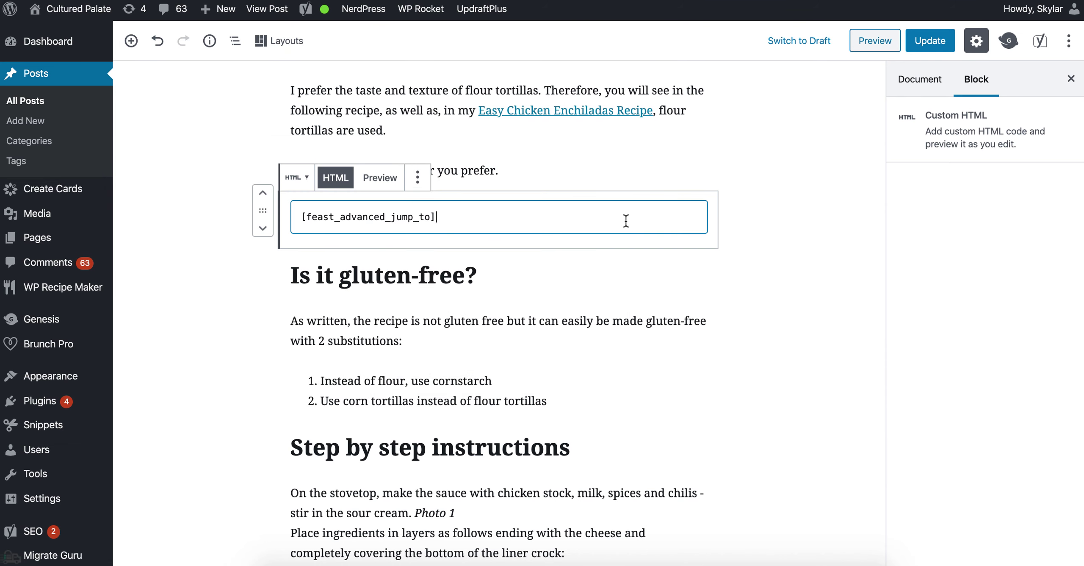
Add the shortcode's Custom HTML block to the reusable blocks and save it under the name "feast_advanced_jump_to".
left_click(417, 177)
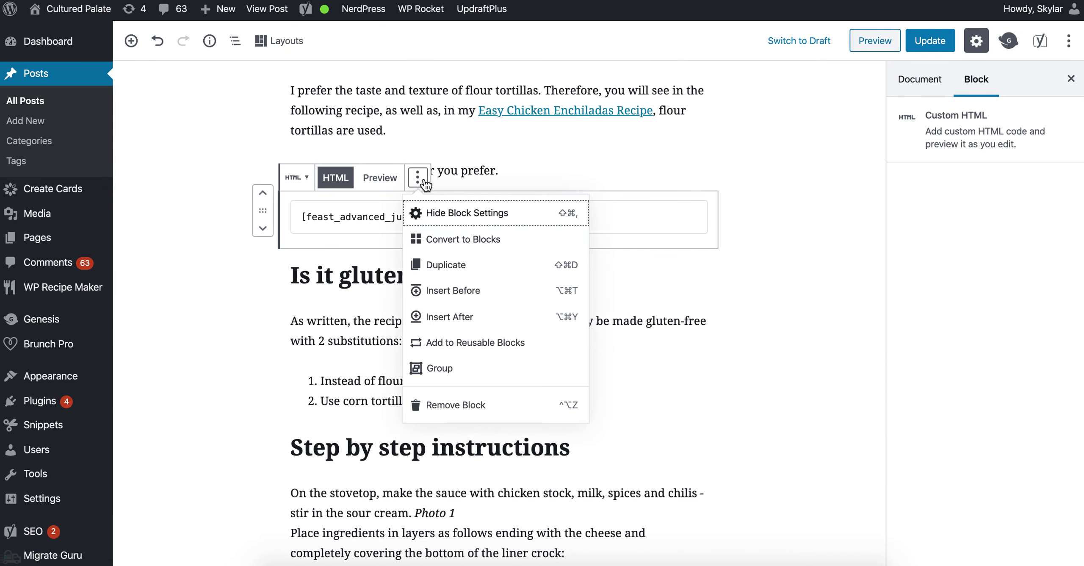
left_click(475, 342)
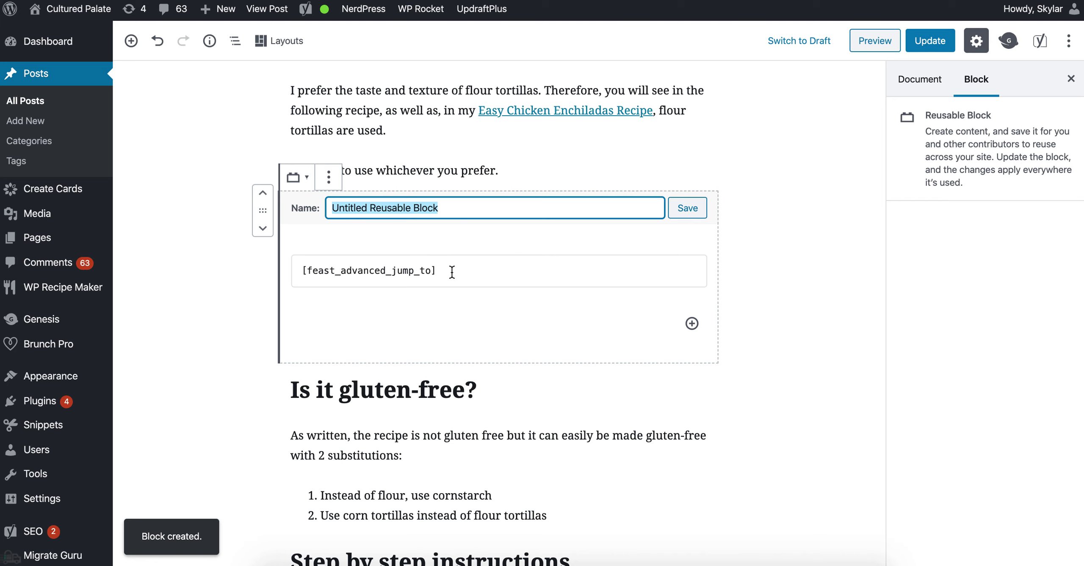
type("feast_advanced_ju")
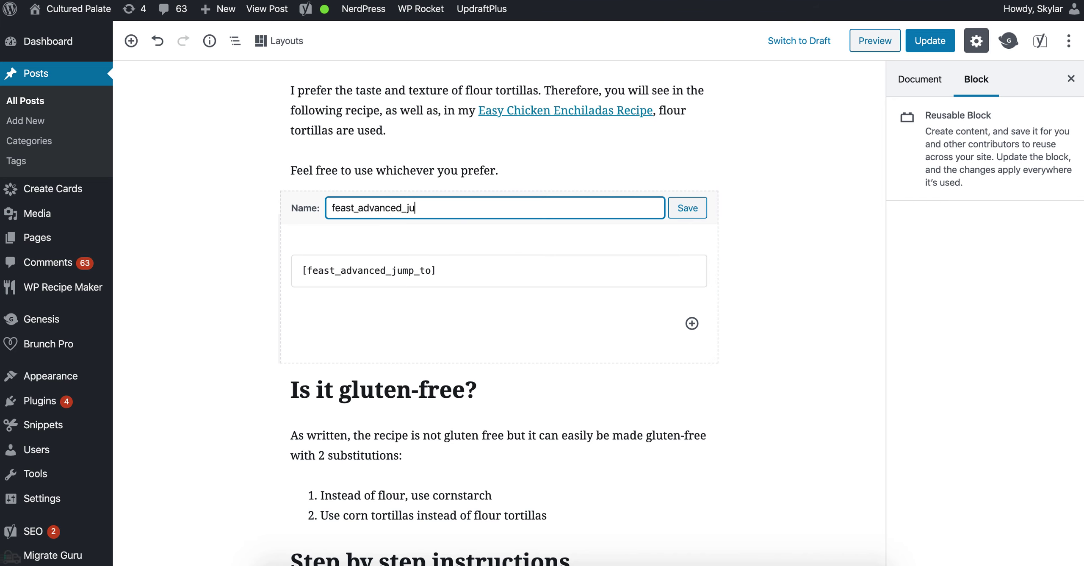
type("mp_to")
left_click(688, 207)
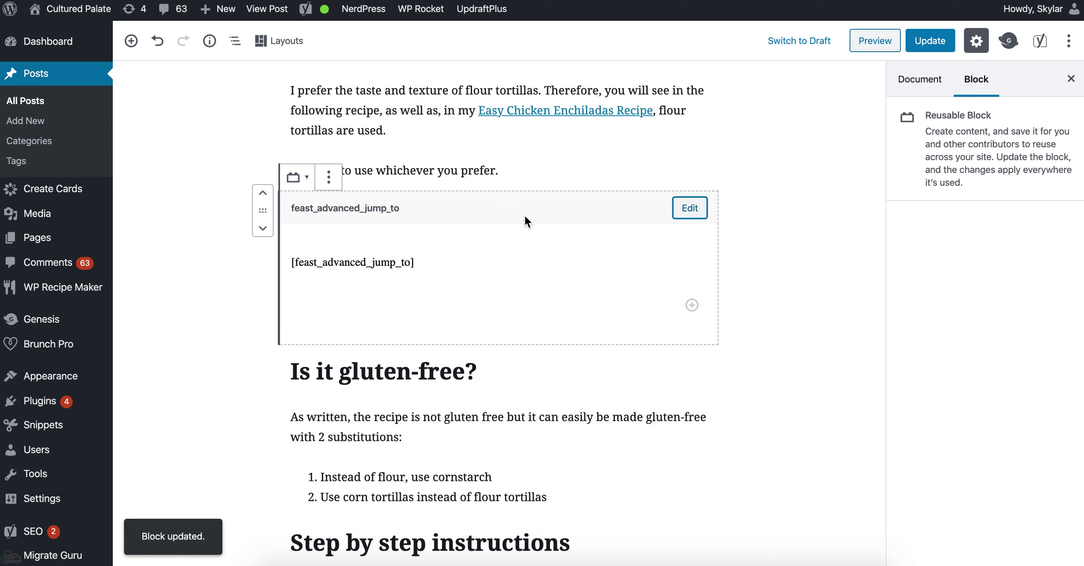
left_click(780, 312)
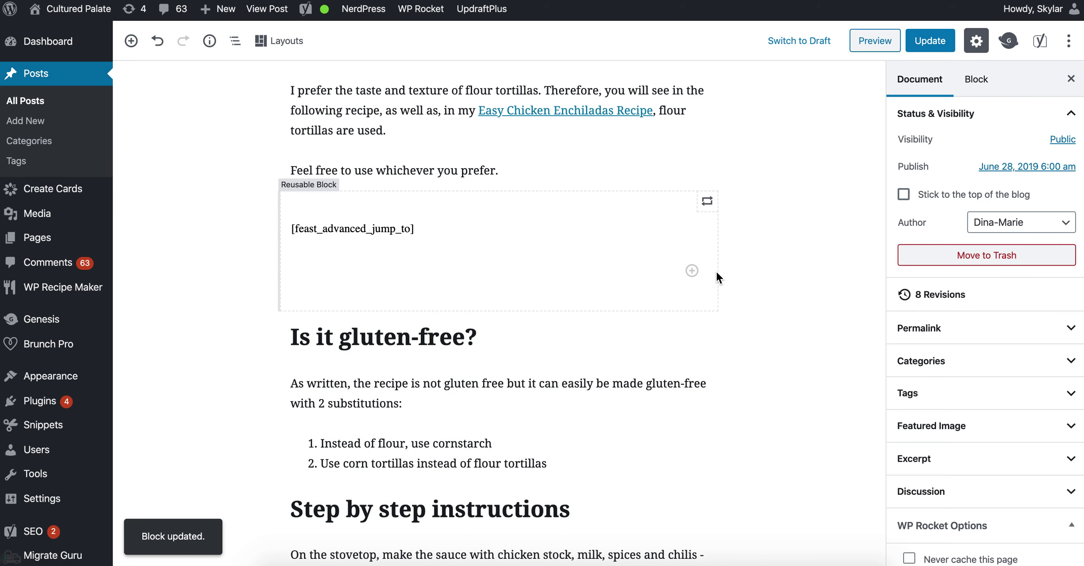
Turn off the published post's mobile preview and open "Crockpot Chicken Spaghetti Recipe" from the Chicken category.
scroll(354, 227, "down", 2)
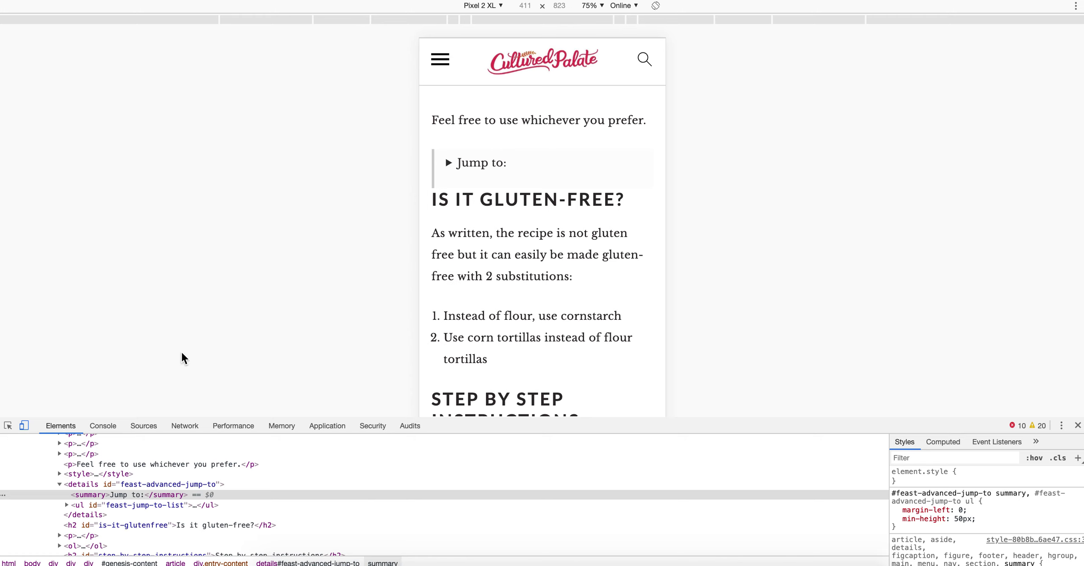
left_click(24, 425)
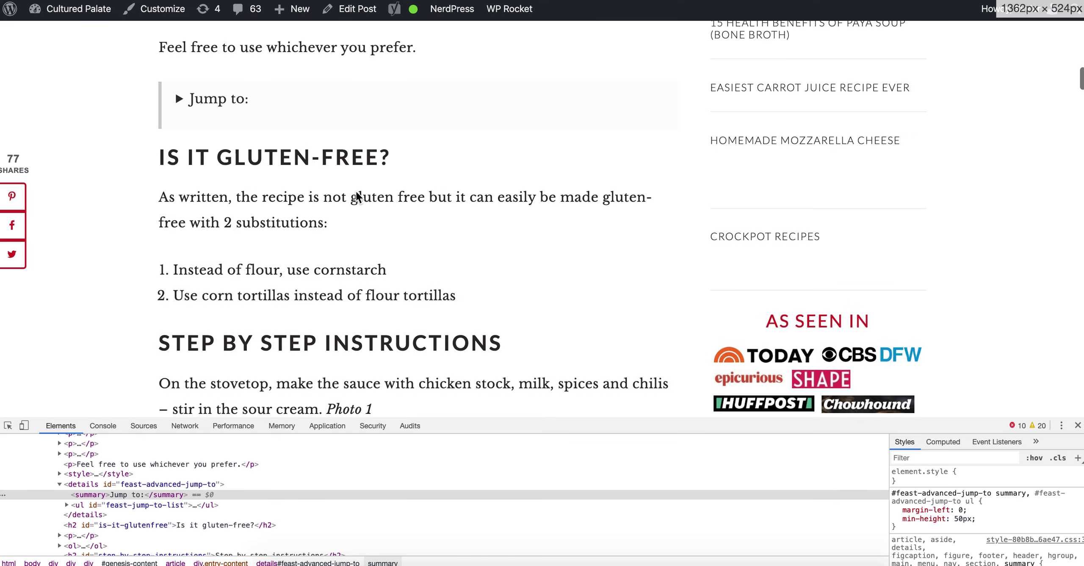
scroll(356, 196, "up", 15)
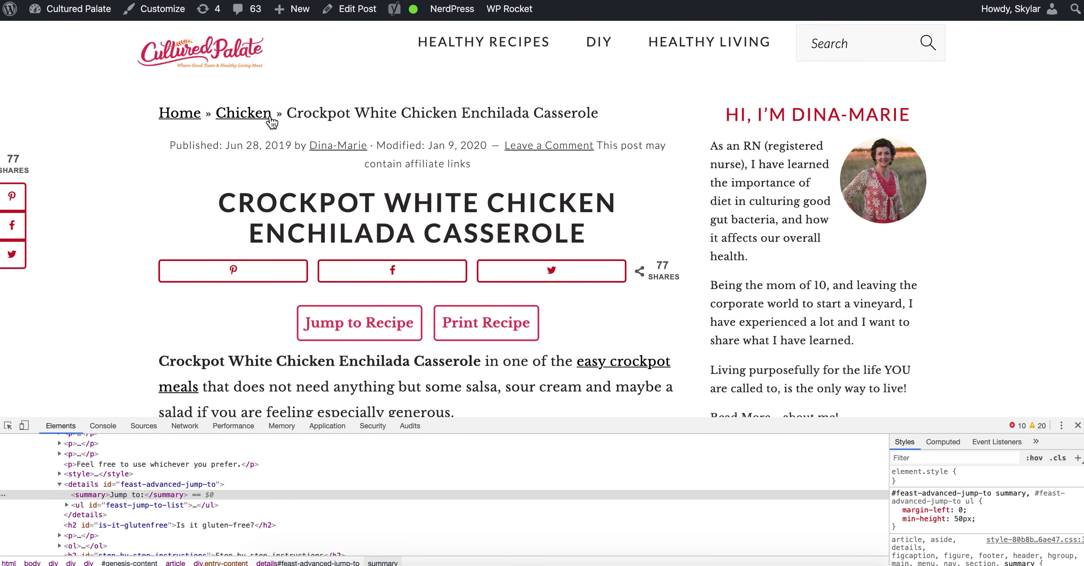
left_click(271, 122)
scroll(453, 246, "down", 10)
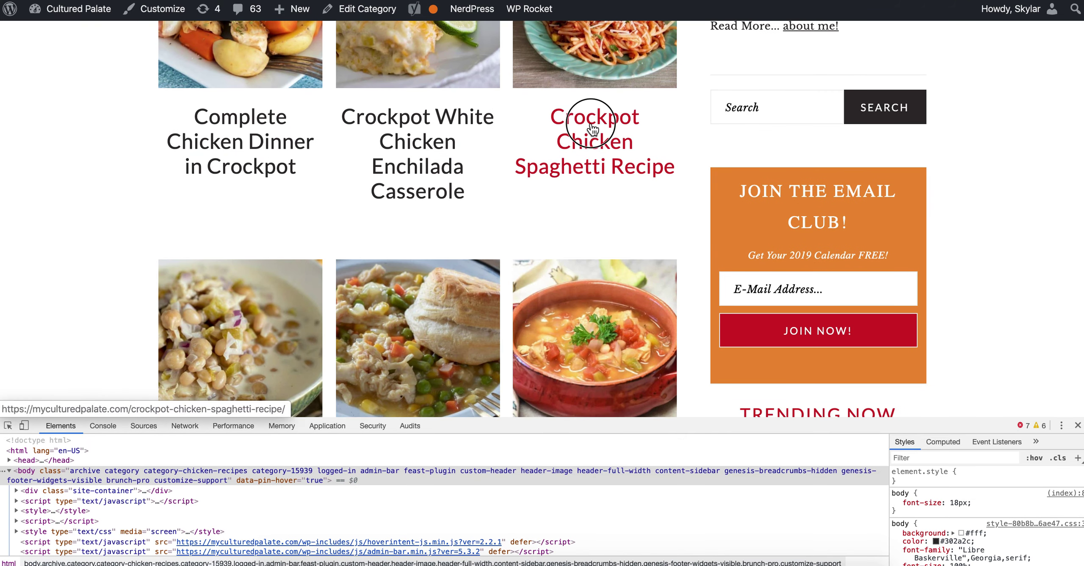
left_click(592, 127)
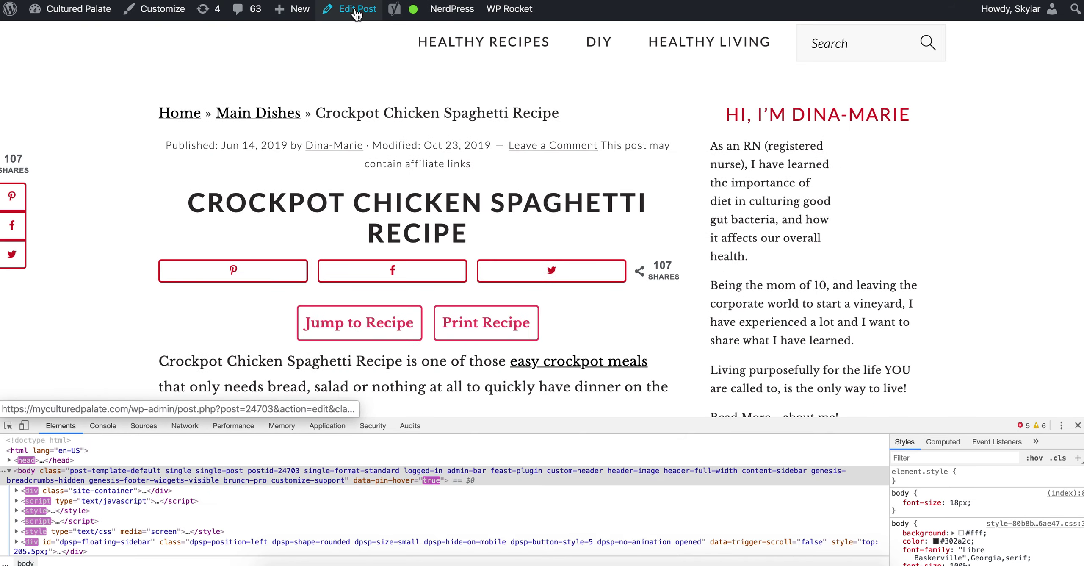
Open the spaghetti recipe post for editing and switch it to the block editor.
left_click(360, 13)
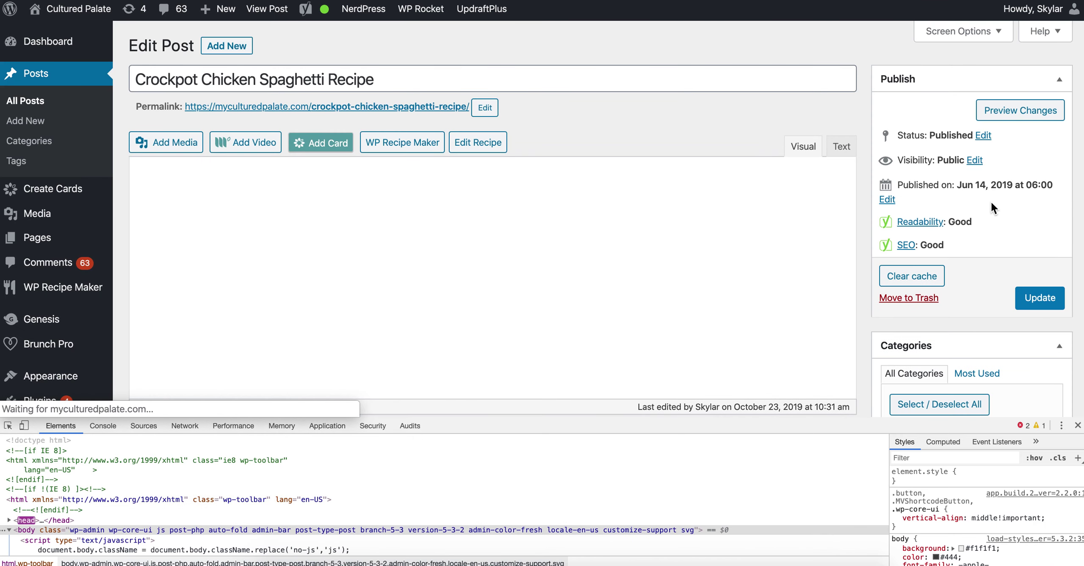
scroll(973, 191, "down", 15)
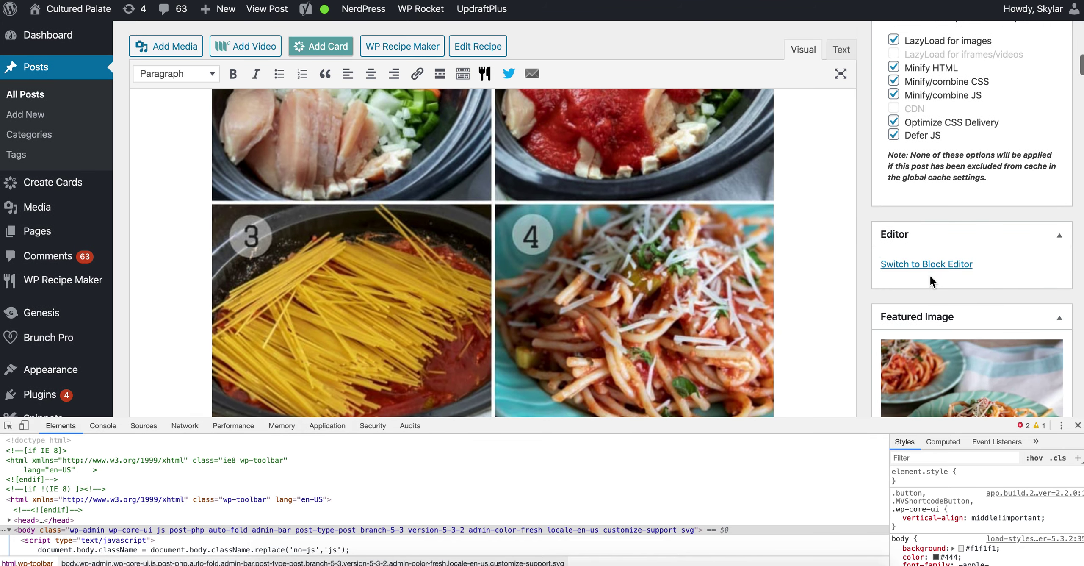
left_click(929, 264)
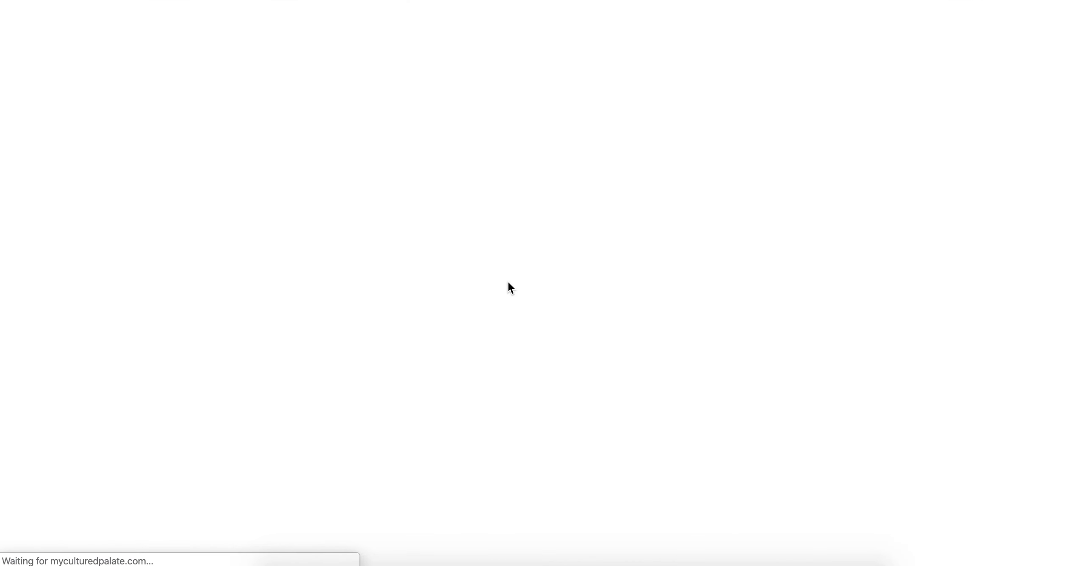
Convert the spaghetti post's Classic block to individual blocks.
left_click(508, 281)
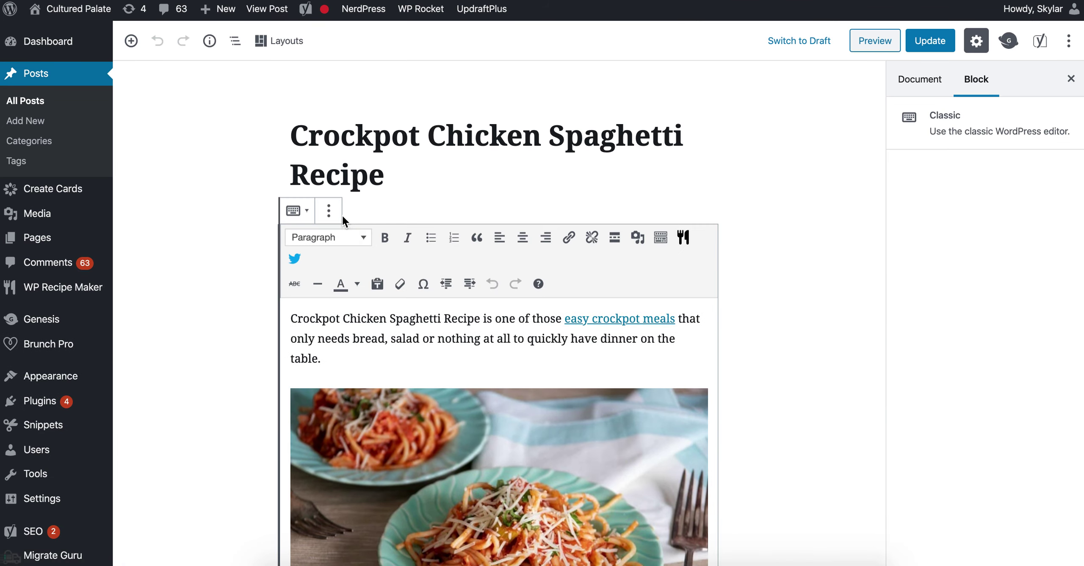
left_click(329, 210)
left_click(396, 273)
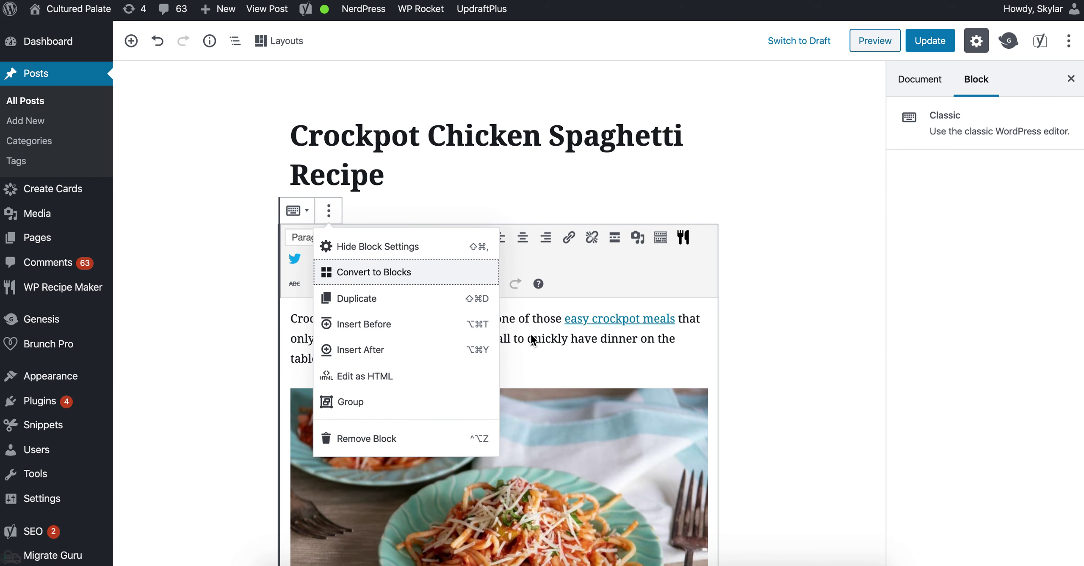
scroll(538, 294, "up", 15)
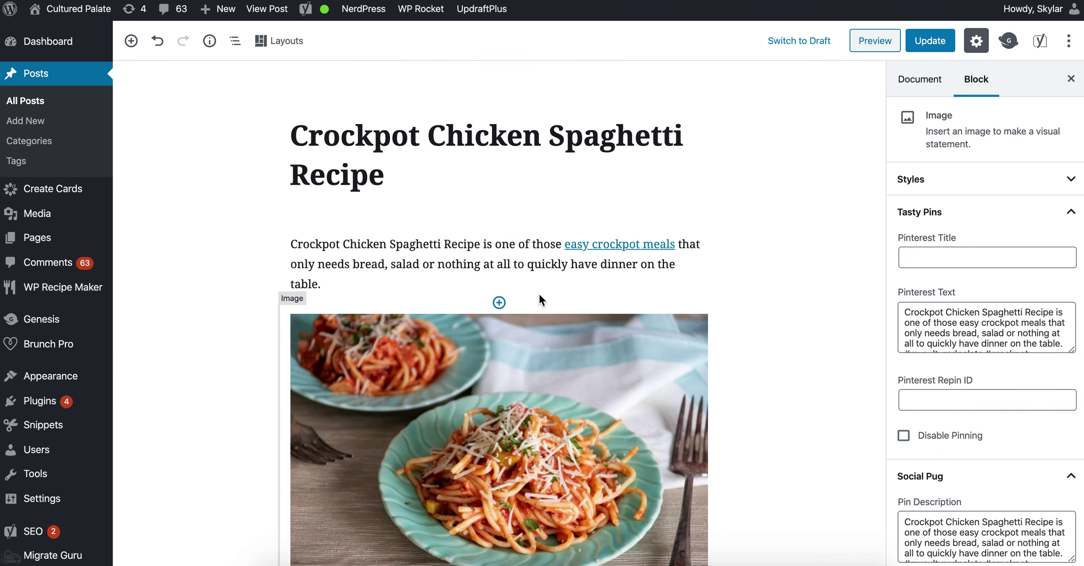
Insert the reusable block "feast_advanced_jump_to" above the "Crockpot Chicken Spaghetti Recipe Step by Step" heading and update the post.
scroll(538, 293, "down", 10)
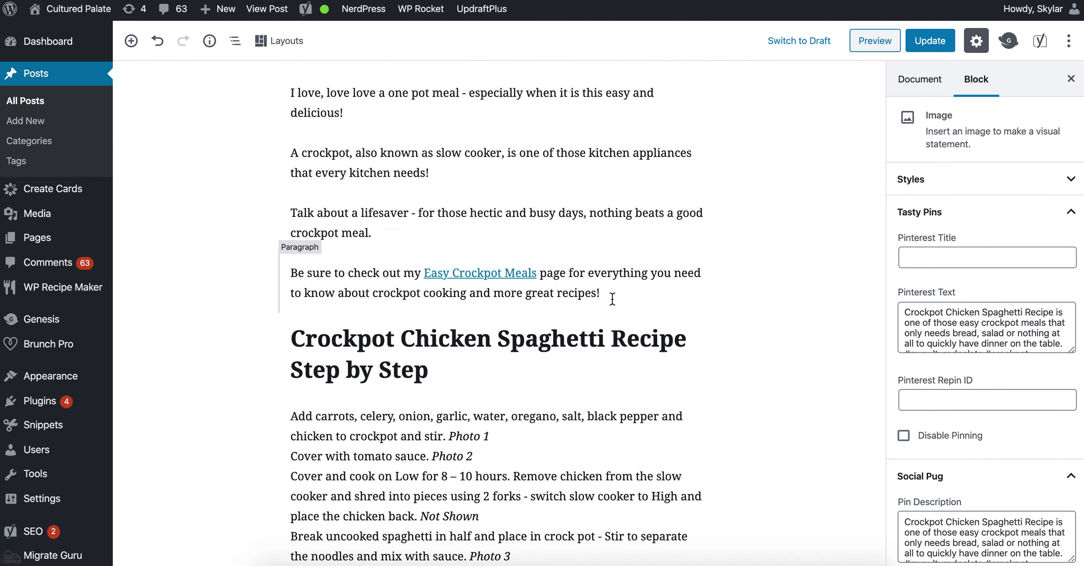
left_click(624, 295)
key("Return")
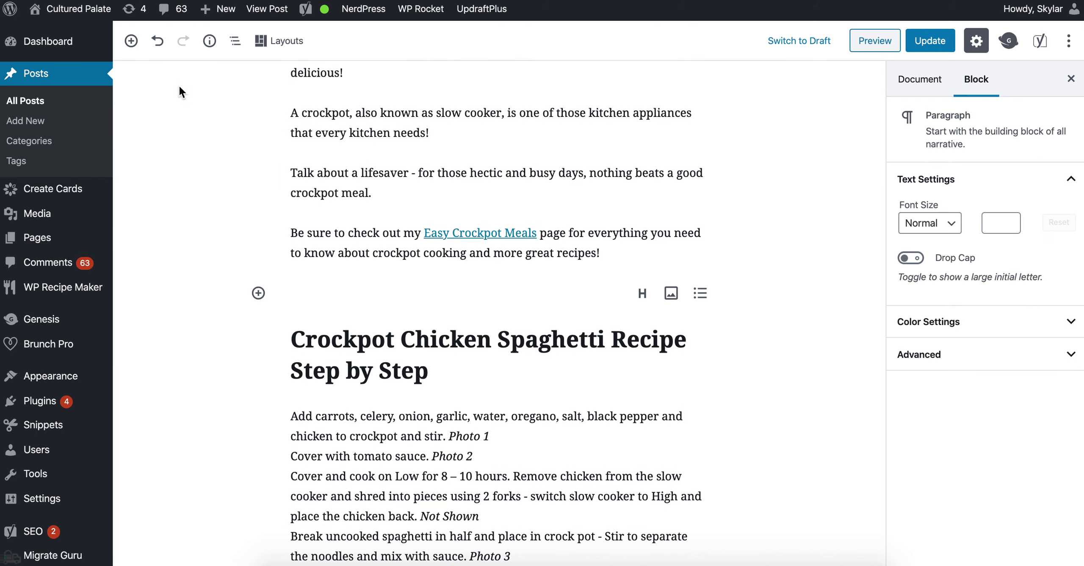
left_click(131, 41)
scroll(251, 235, "down", 10)
left_click(216, 340)
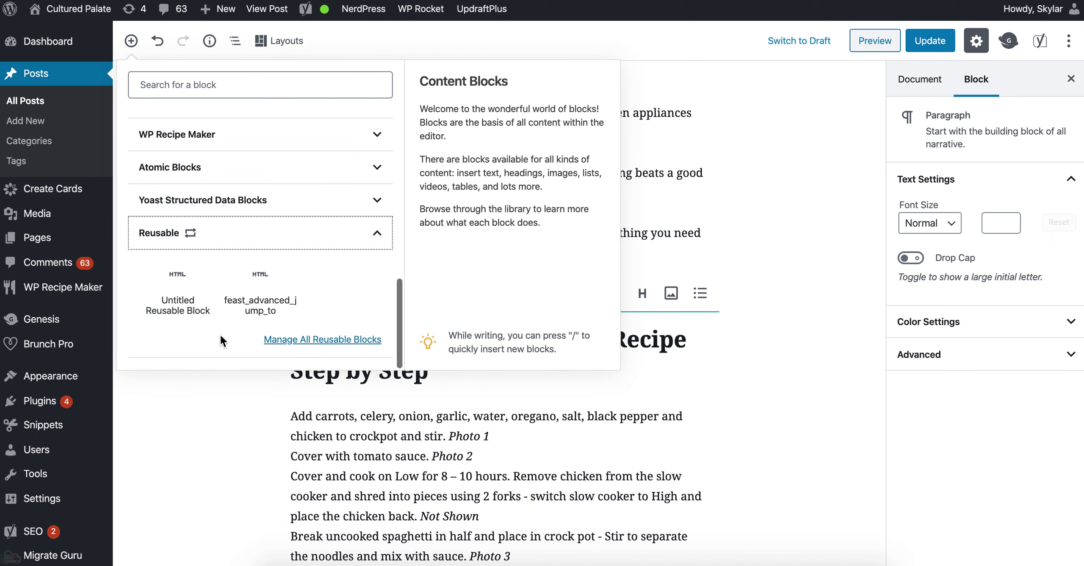
left_click(259, 343)
left_click(793, 313)
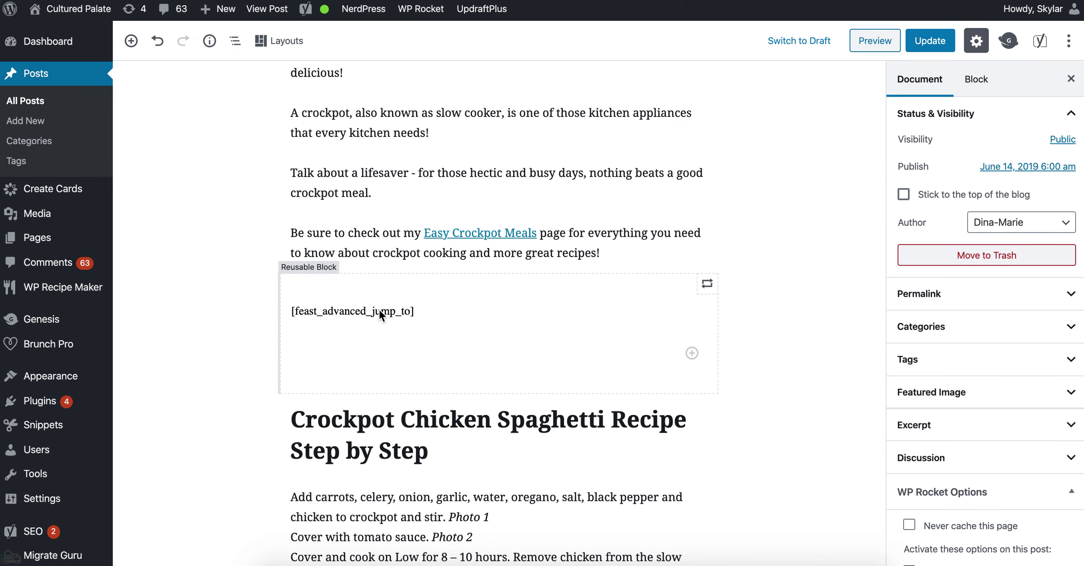
left_click(930, 40)
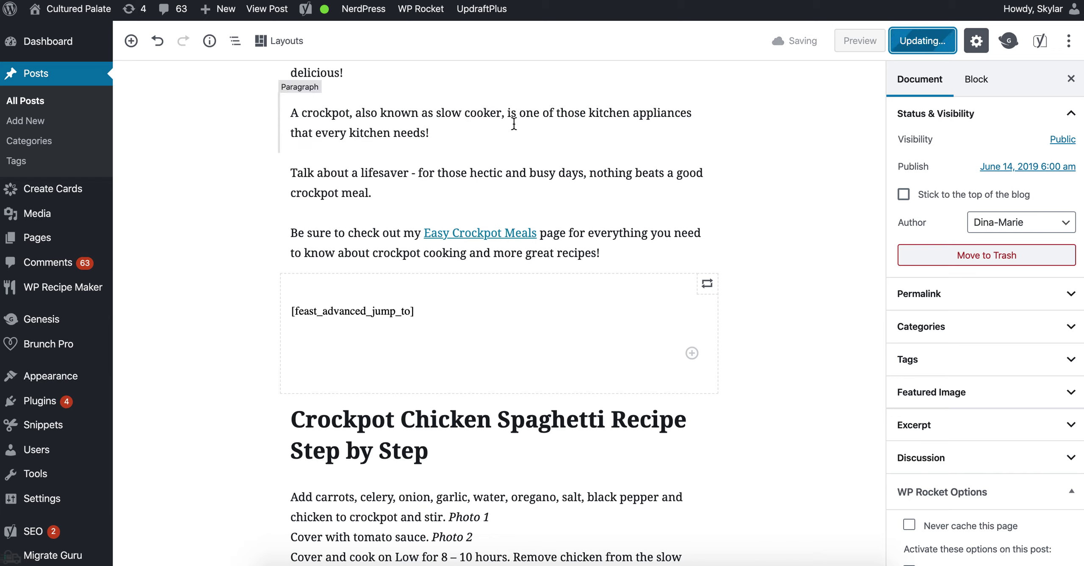
View the published spaghetti post and compare its jump-to list with the "Crockpot Chicken Spaghetti Recipe Step by Step" heading.
left_click(267, 9)
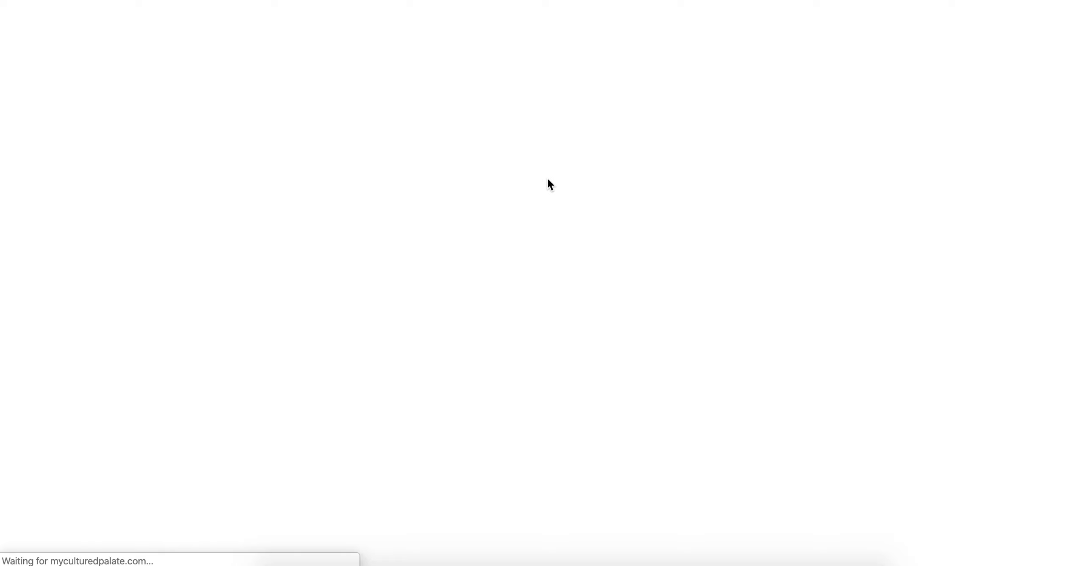
scroll(525, 209, "down", 15)
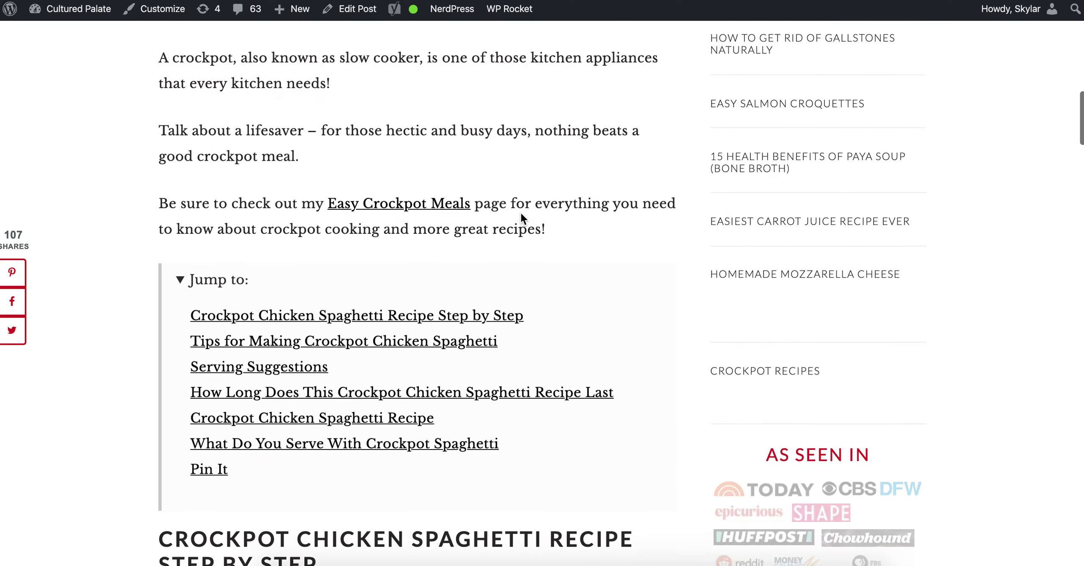
scroll(521, 217, "down", 2)
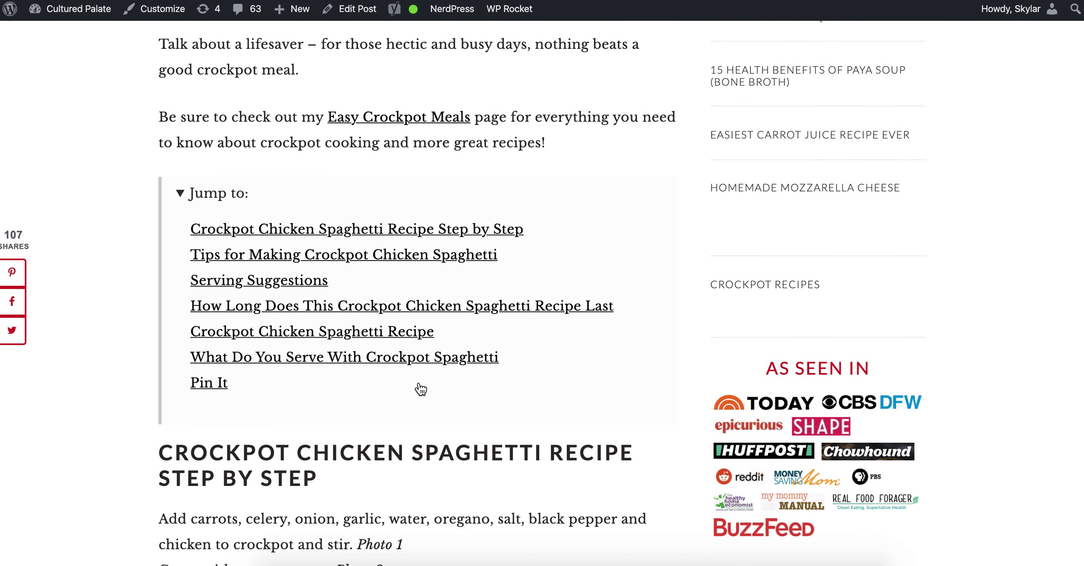
left_click_drag(273, 453, 427, 454)
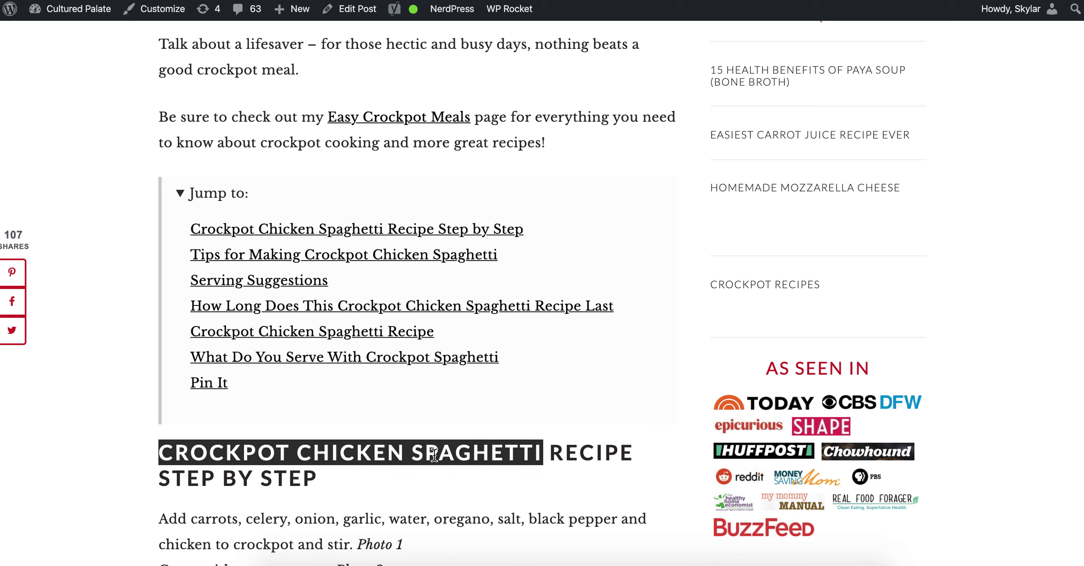
double_click(433, 455)
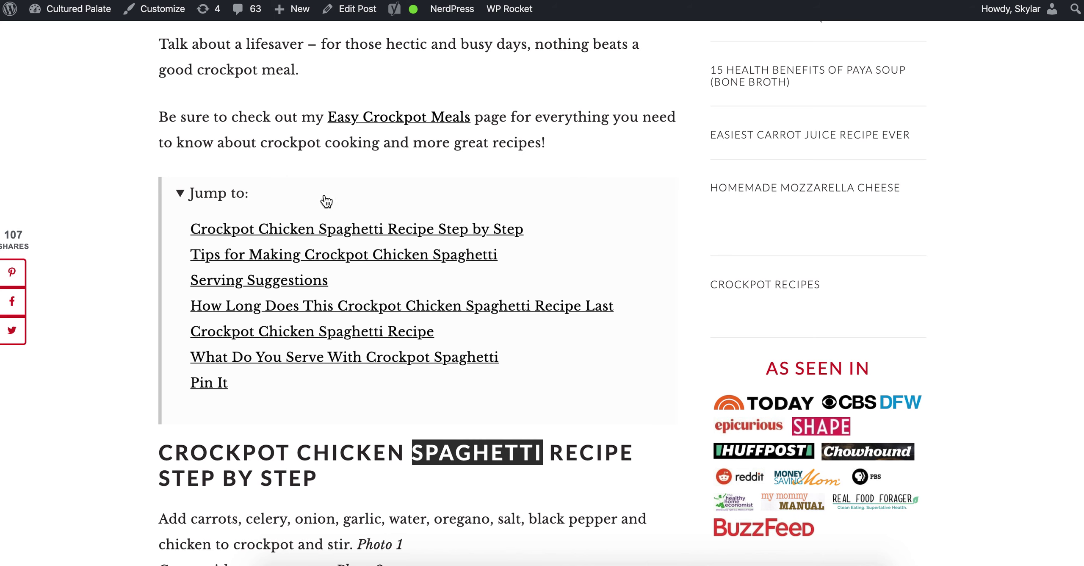